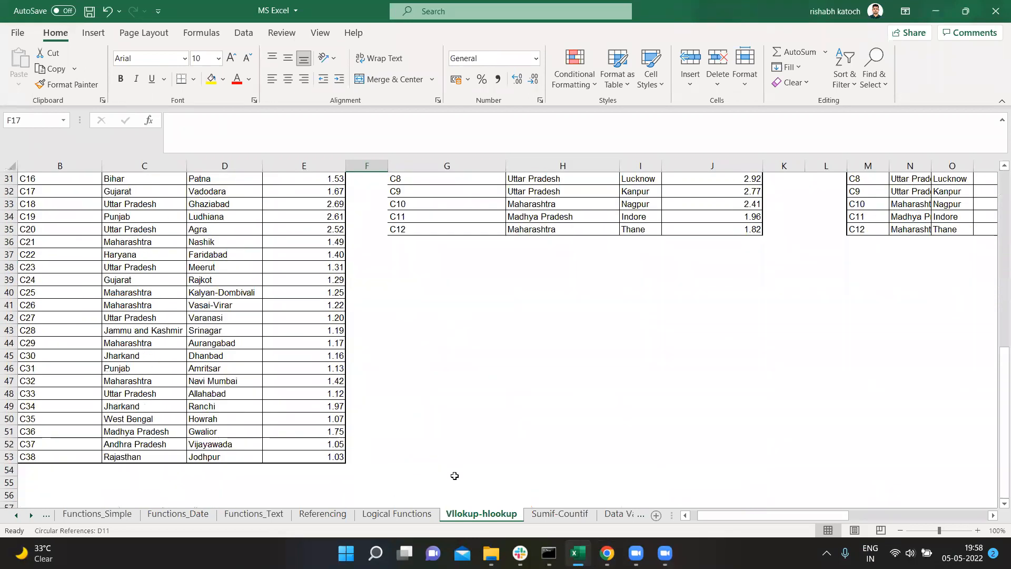
Step: Look over the Logical Functions sheet and return to the task tables on the Vllokup-hlookup sheet
{"action": "left_click", "coordinate": [401, 516]}
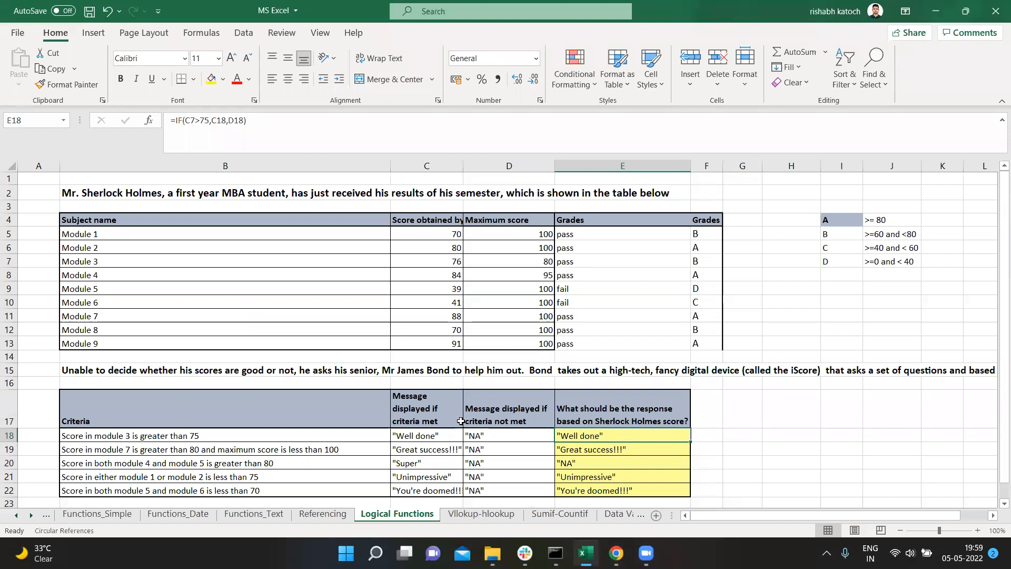
{"action": "left_click", "coordinate": [493, 519]}
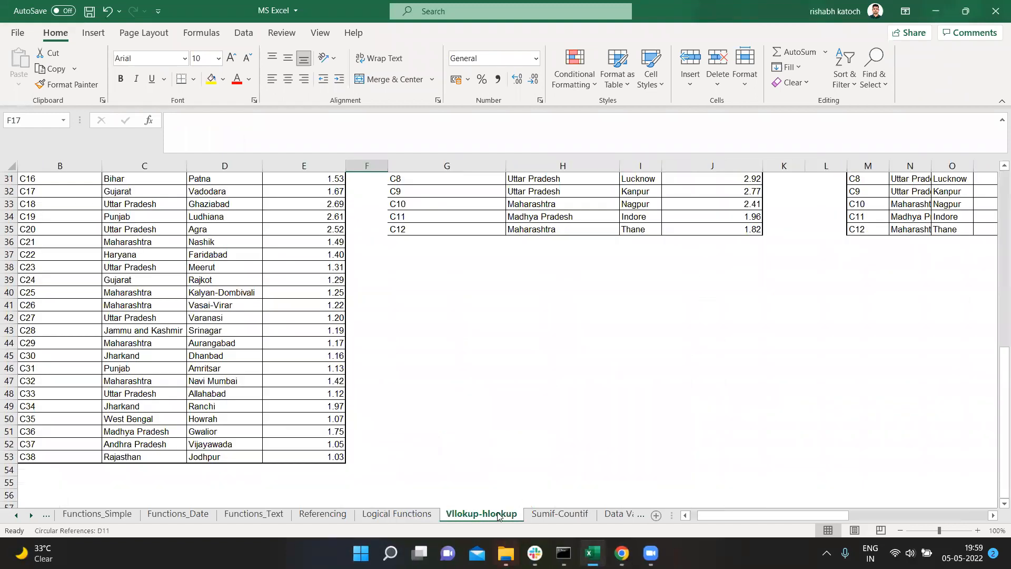
{"action": "scroll", "coordinate": [410, 443], "scroll_direction": "up", "scroll_amount": 4}
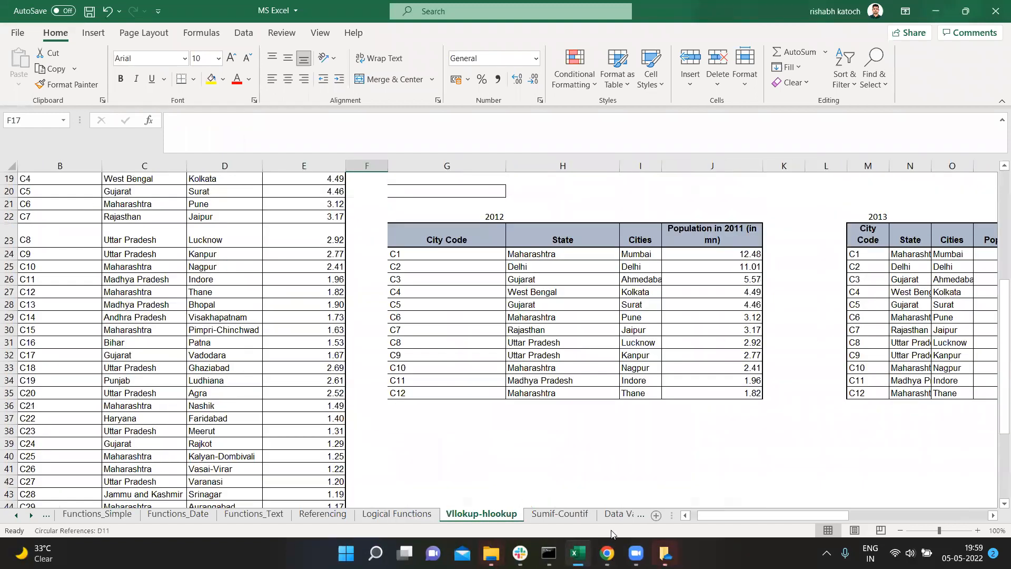
{"action": "left_click", "coordinate": [665, 552]}
{"action": "left_click", "coordinate": [673, 171]}
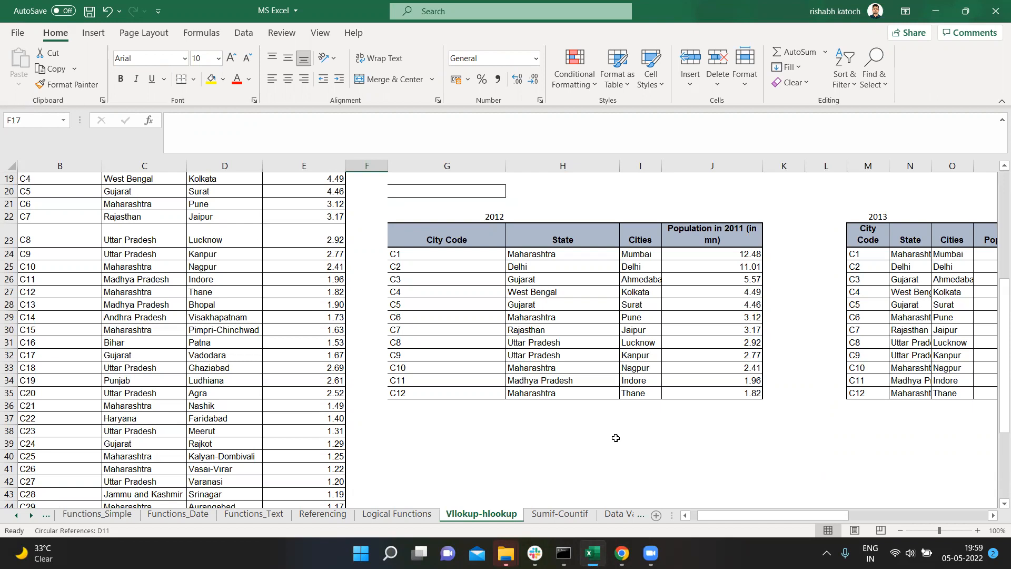
{"action": "scroll", "coordinate": [132, 311], "scroll_direction": "up", "scroll_amount": 3}
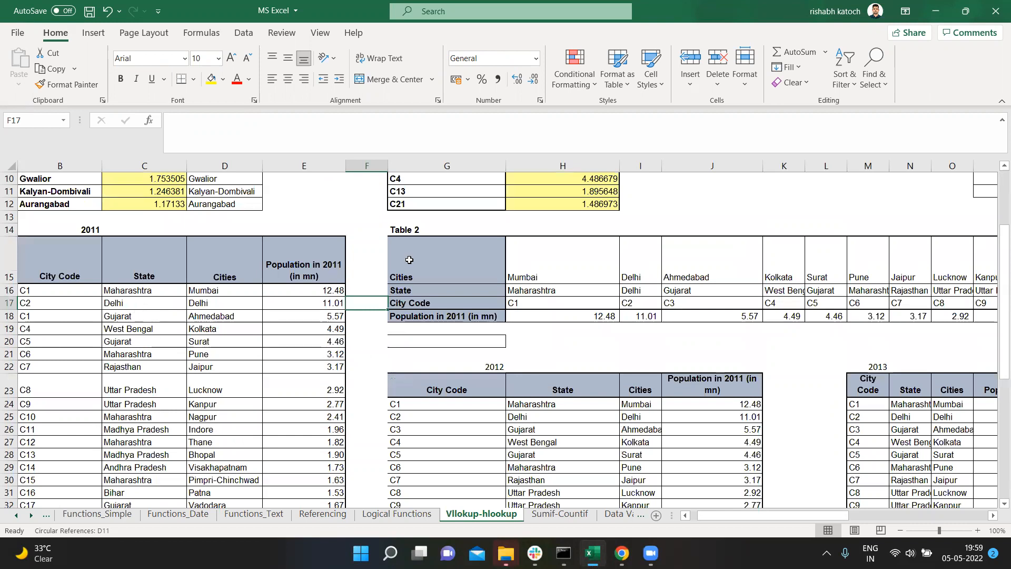
Step: Examine the 2011 city table in B15:E53 and the horizontal Table 2 beside it
{"action": "left_click_drag", "start_coordinate": [79, 276], "coordinate": [84, 303]}
{"action": "left_click_drag", "start_coordinate": [129, 274], "coordinate": [275, 478]}
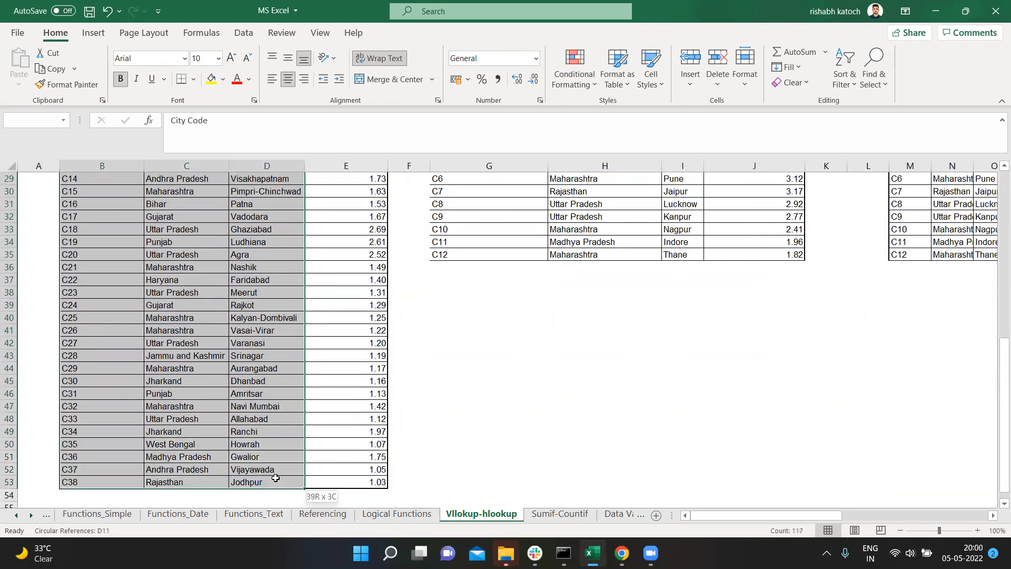
{"action": "left_click_drag", "start_coordinate": [276, 478], "coordinate": [327, 481]}
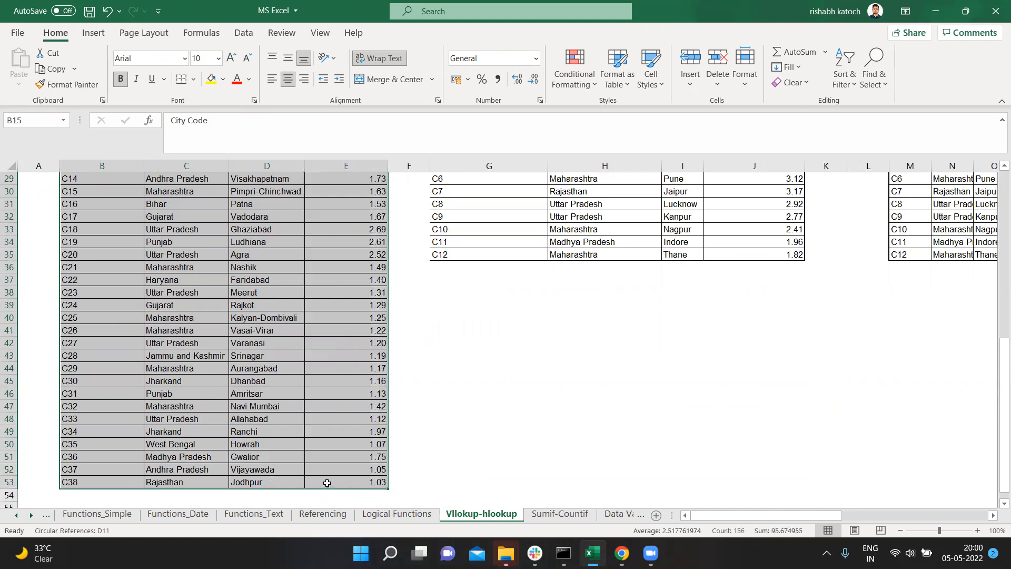
{"action": "scroll", "coordinate": [472, 426], "scroll_direction": "up", "scroll_amount": 9}
{"action": "scroll", "coordinate": [493, 377], "scroll_direction": "down", "scroll_amount": 1}
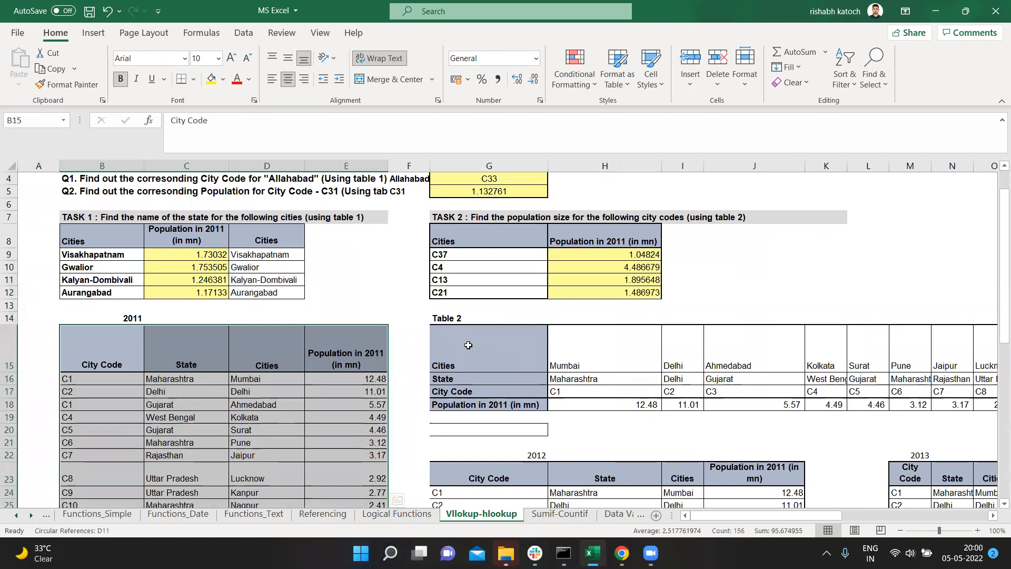
{"action": "left_click_drag", "start_coordinate": [460, 336], "coordinate": [950, 408]}
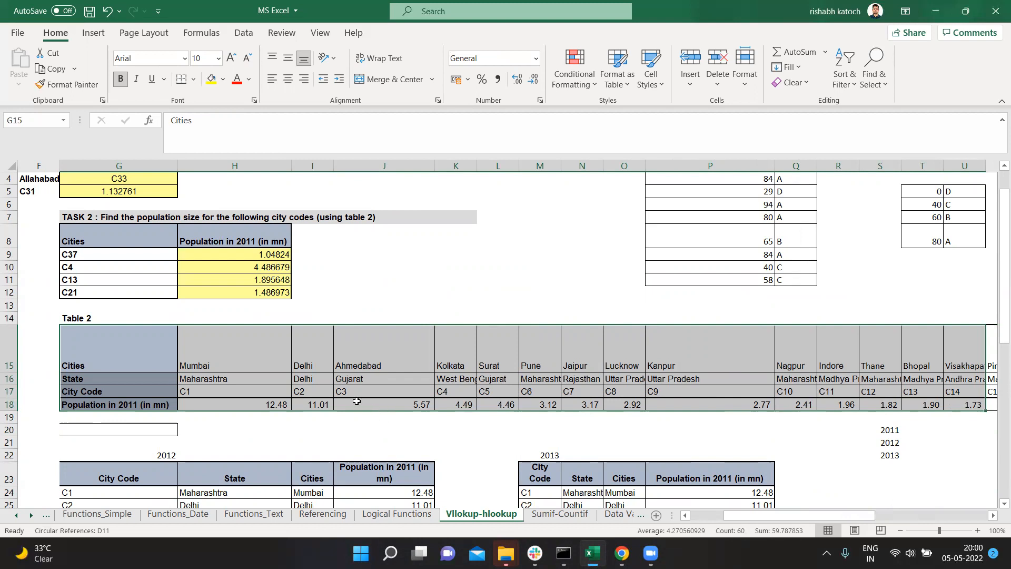
{"action": "left_click", "coordinate": [109, 439]}
{"action": "left_click_drag", "start_coordinate": [71, 292], "coordinate": [265, 318]}
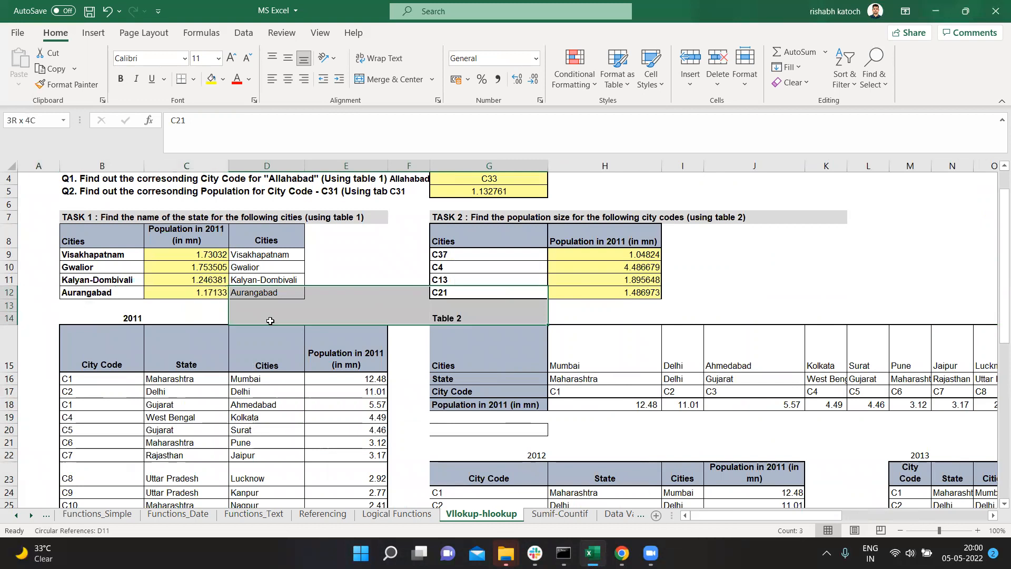
Step: Check the existing formula in C9 and clear the Task 1 population cells C9:C12
{"action": "left_click", "coordinate": [189, 254]}
{"action": "double_click", "coordinate": [189, 254]}
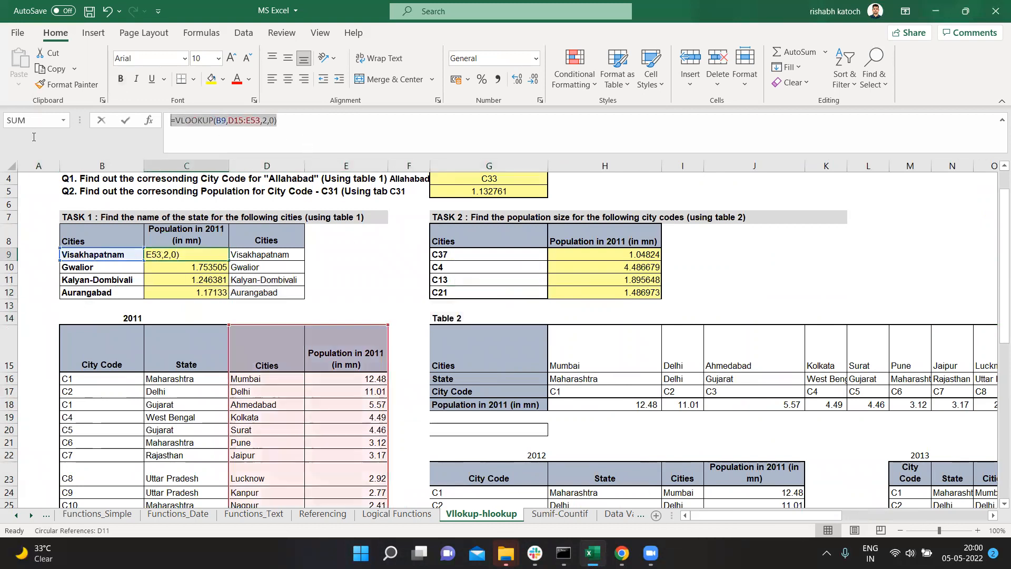
{"action": "key", "text": "Escape"}
{"action": "left_click_drag", "start_coordinate": [188, 255], "coordinate": [194, 297]}
{"action": "key", "text": "Delete"}
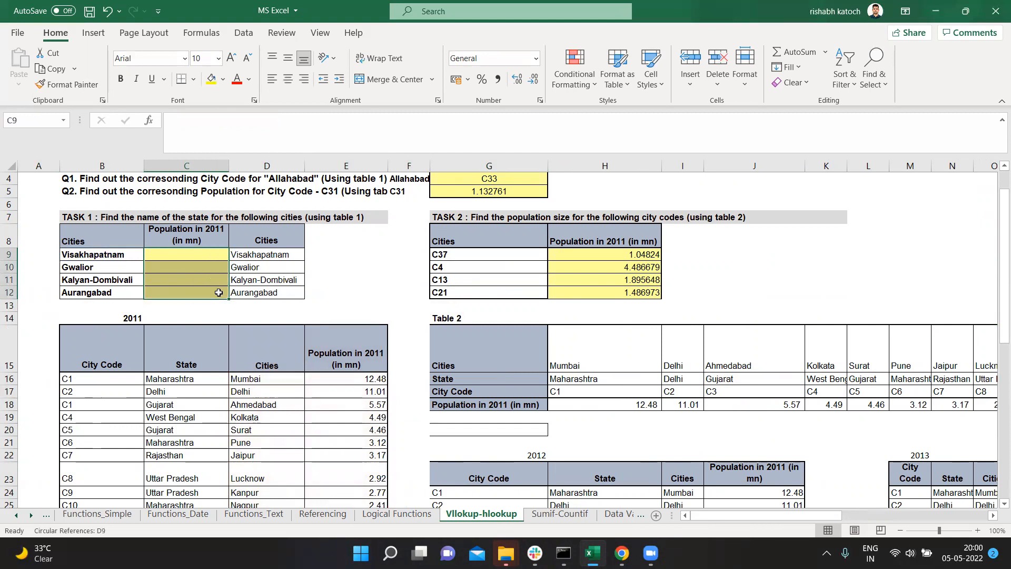
Step: Clear the second Cities column of Task 1 in D9:D12 and undo that deletion
{"action": "left_click", "coordinate": [280, 254]}
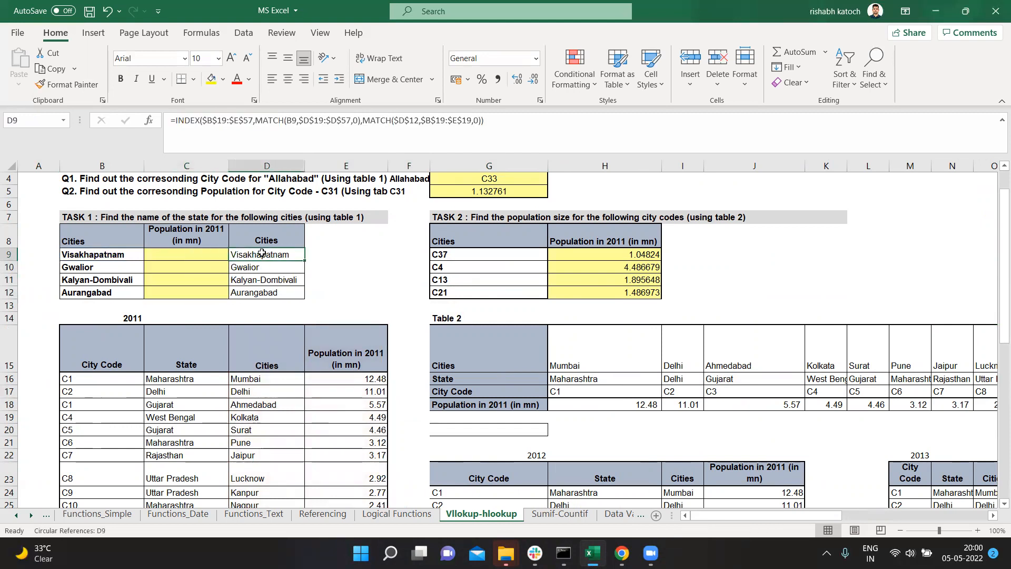
{"action": "left_click_drag", "start_coordinate": [265, 254], "coordinate": [263, 291]}
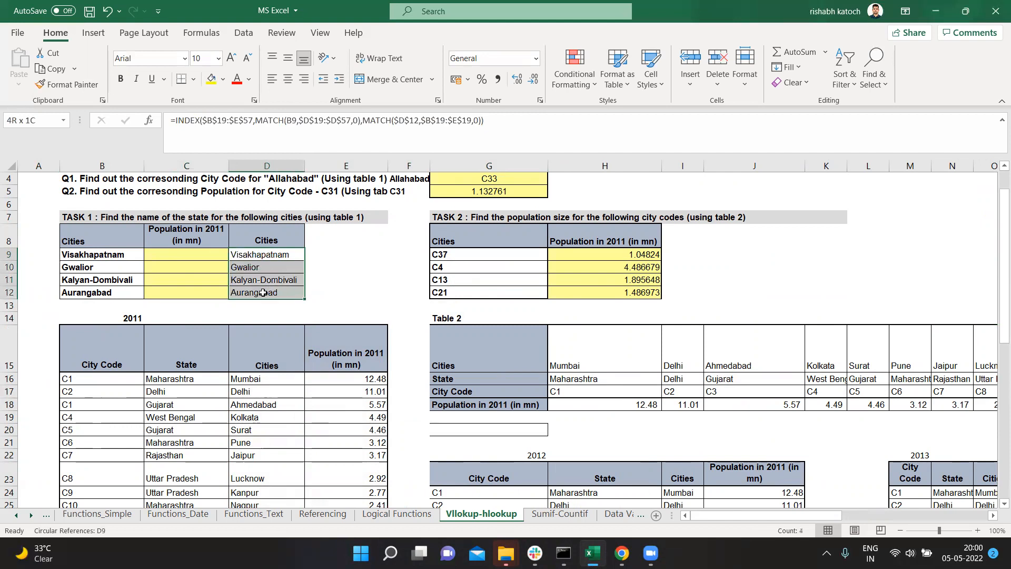
{"action": "key", "text": "Delete"}
{"action": "scroll", "coordinate": [246, 303], "scroll_direction": "up", "scroll_amount": 1}
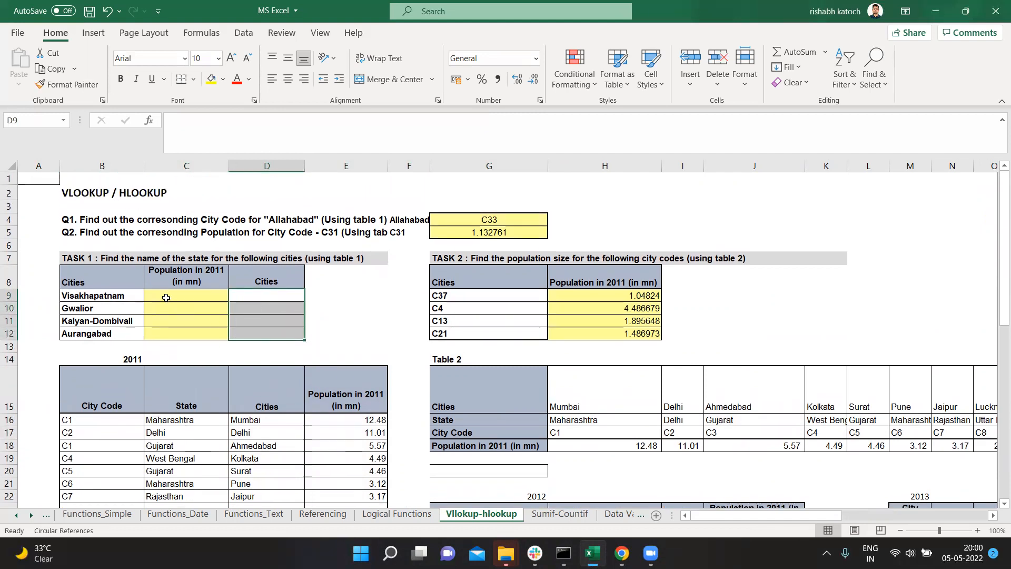
{"action": "key", "text": "ctrl+z"}
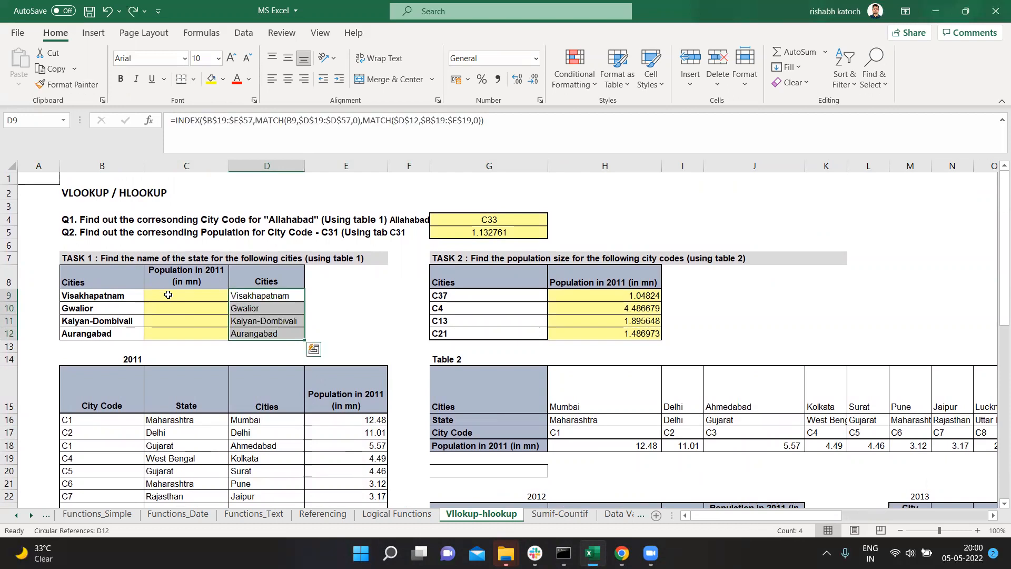
Step: Start a VLOOKUP formula in C9 for Visakhapatnam's population, using B9 as the lookup value
{"action": "left_click", "coordinate": [168, 295]}
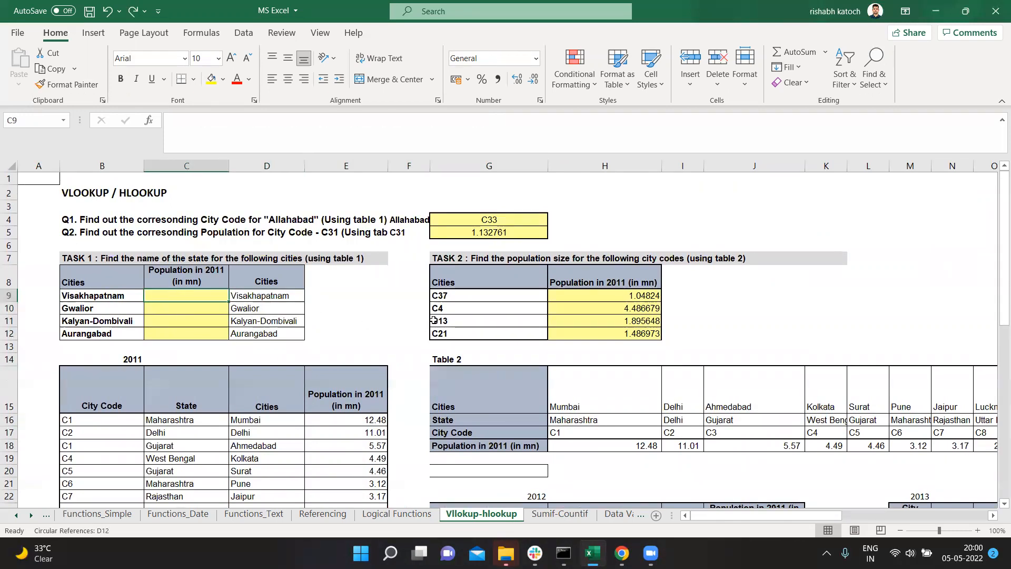
{"action": "scroll", "coordinate": [215, 382], "scroll_direction": "down", "scroll_amount": 2}
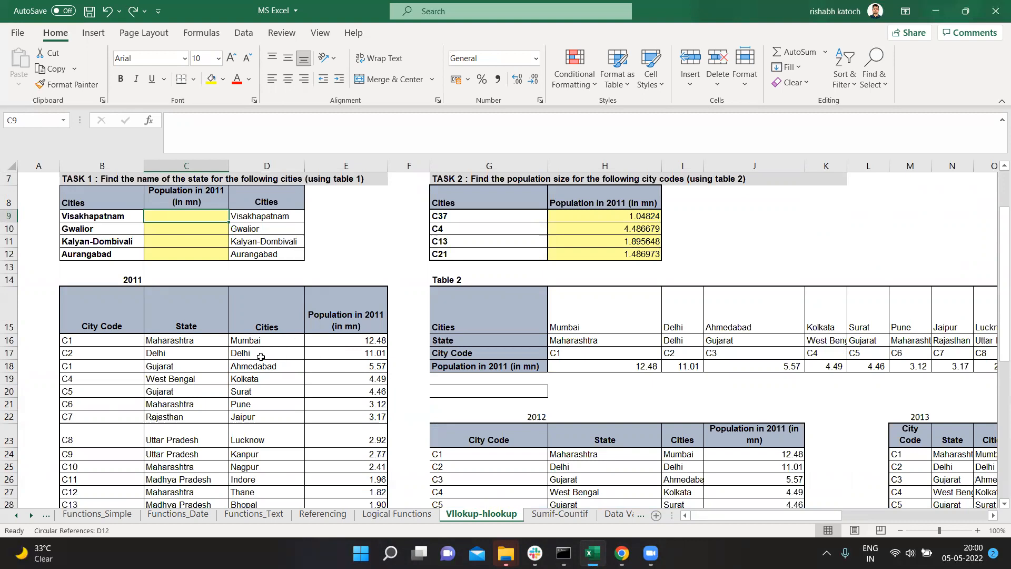
{"action": "scroll", "coordinate": [79, 234], "scroll_direction": "up", "scroll_amount": 1}
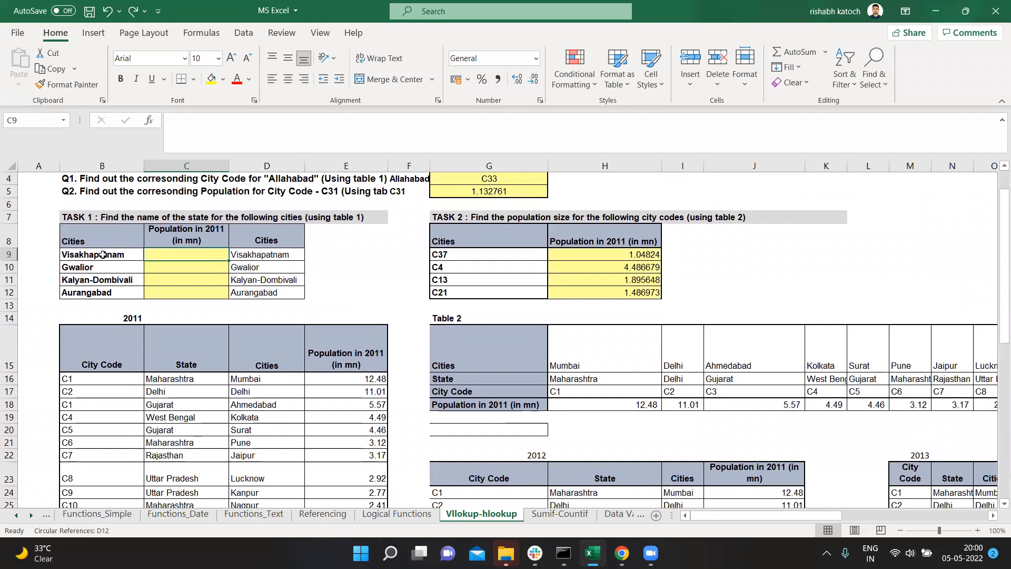
{"action": "left_click_drag", "start_coordinate": [103, 256], "coordinate": [107, 288]}
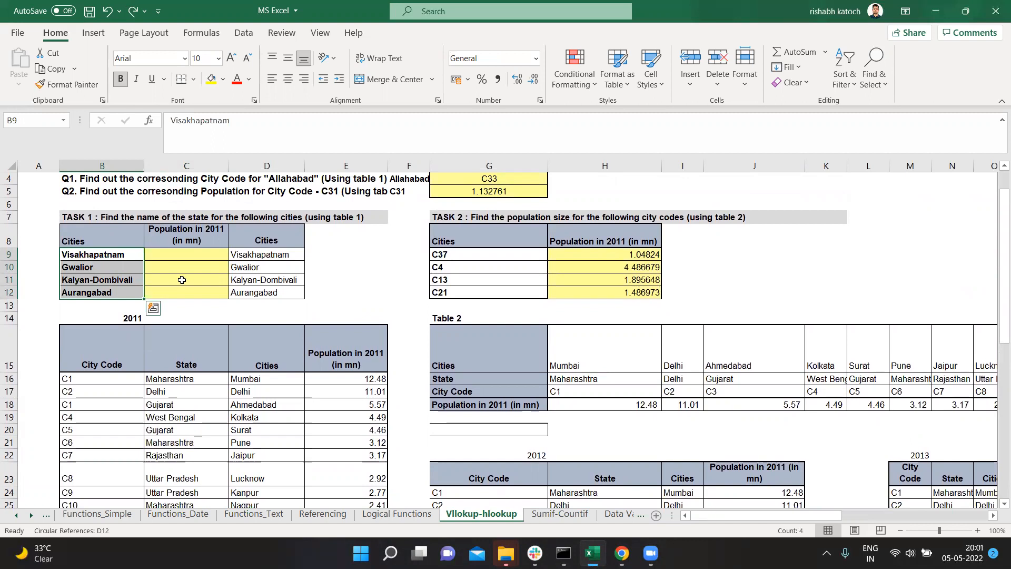
{"action": "left_click", "coordinate": [196, 256]}
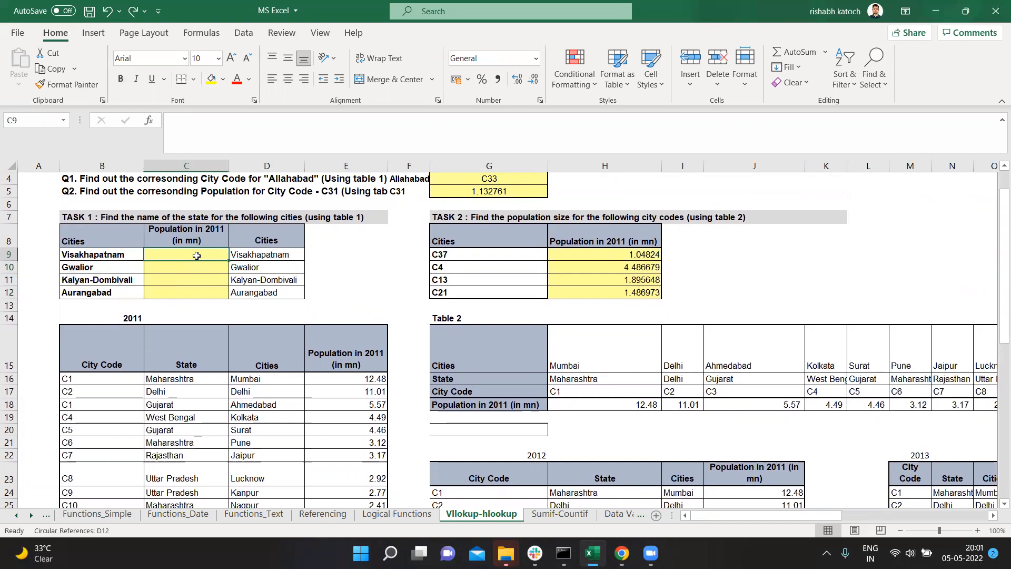
{"action": "type", "text": "="}
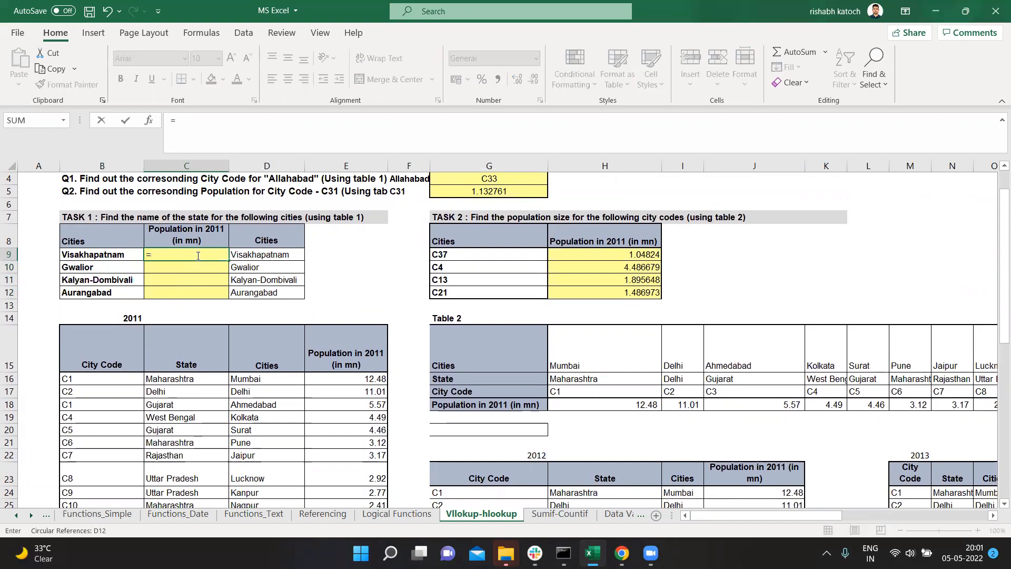
{"action": "type", "text": "vloo"}
{"action": "key", "text": "Tab"}
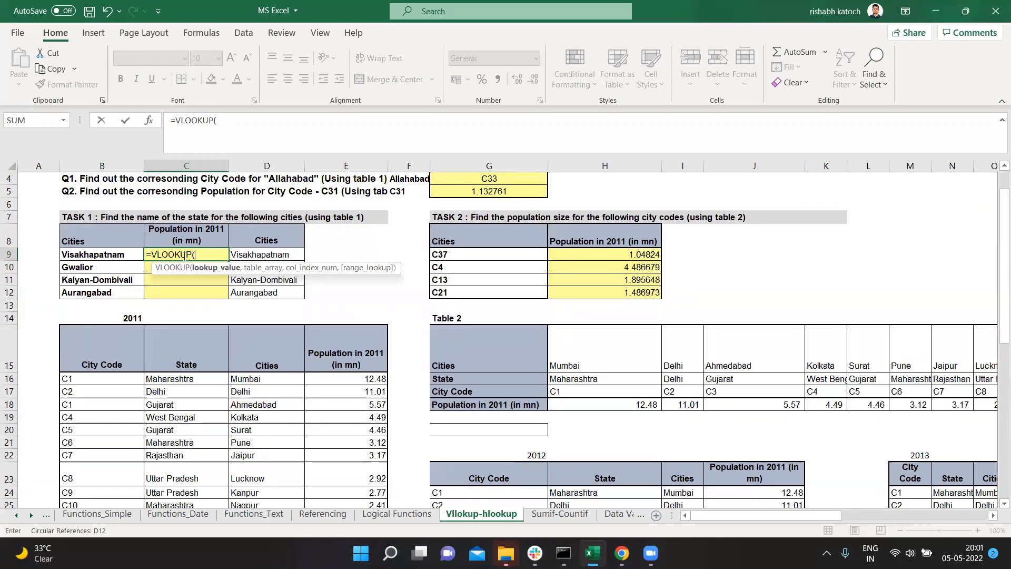
{"action": "left_click", "coordinate": [100, 254]}
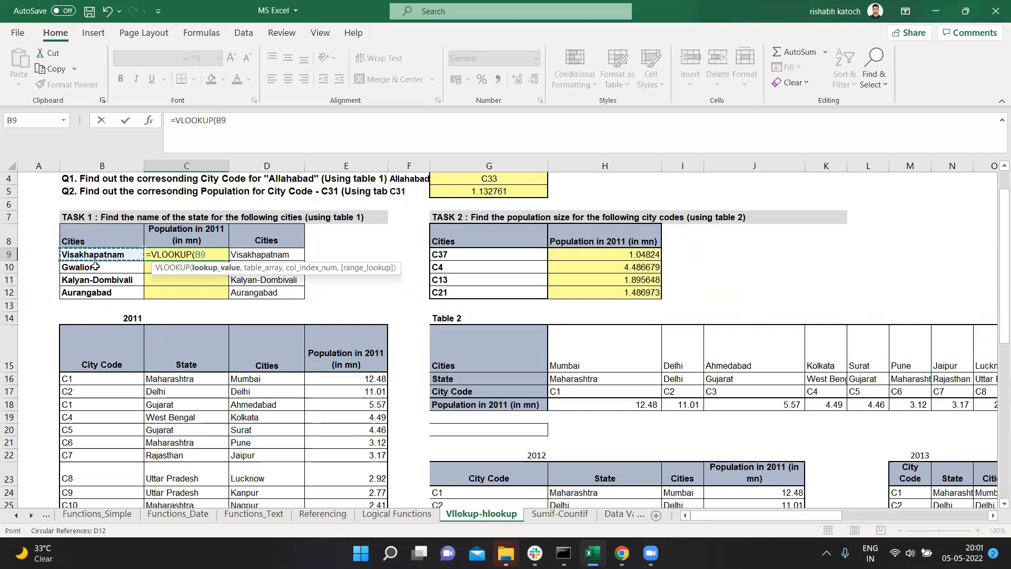
{"action": "type", "text": ","}
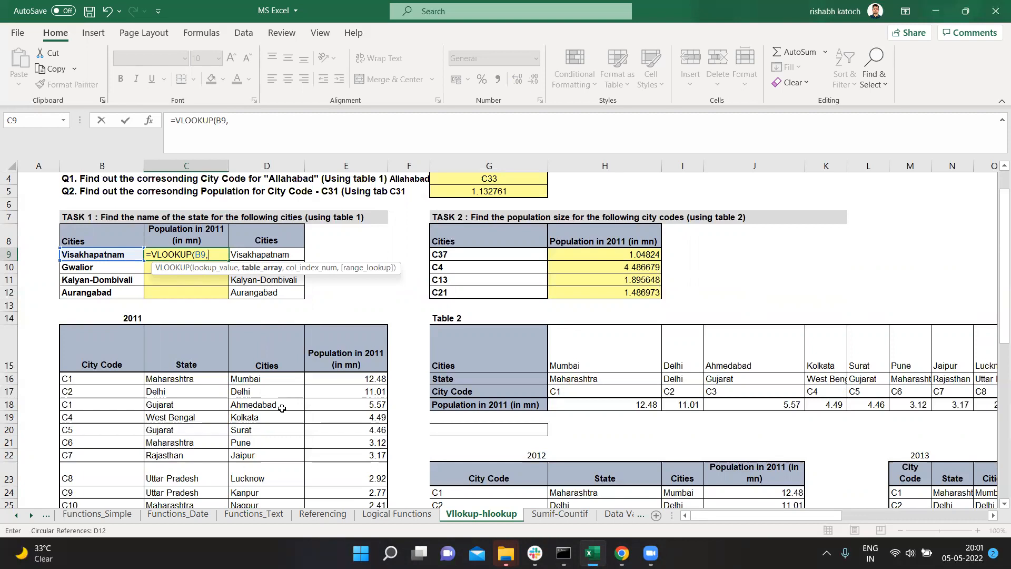
Step: Set the VLOOKUP table array to the 2011 table's Cities and Population columns as the absolute range $D$15:$E$53
{"action": "left_click", "coordinate": [252, 380]}
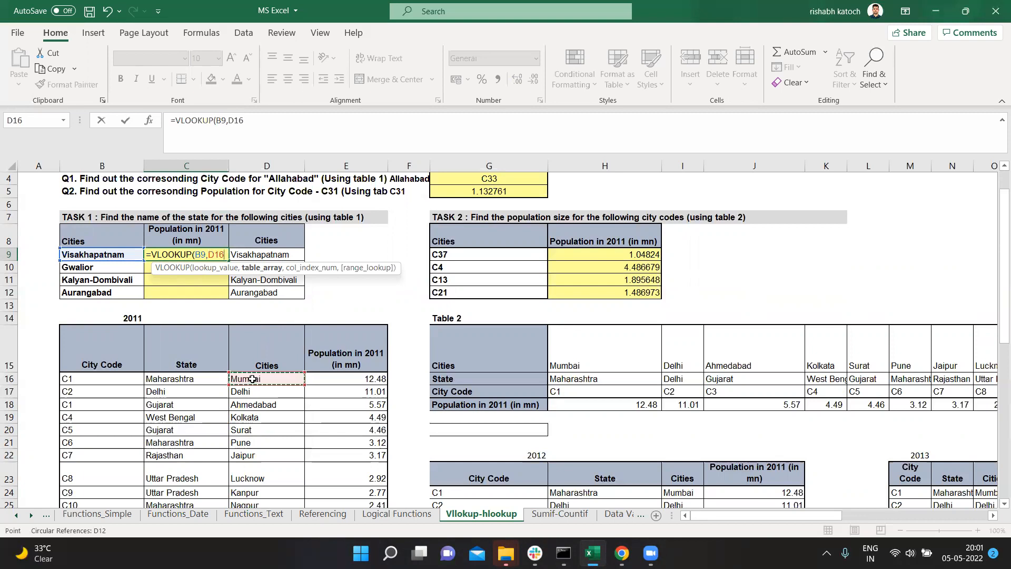
{"action": "left_click", "coordinate": [268, 351]}
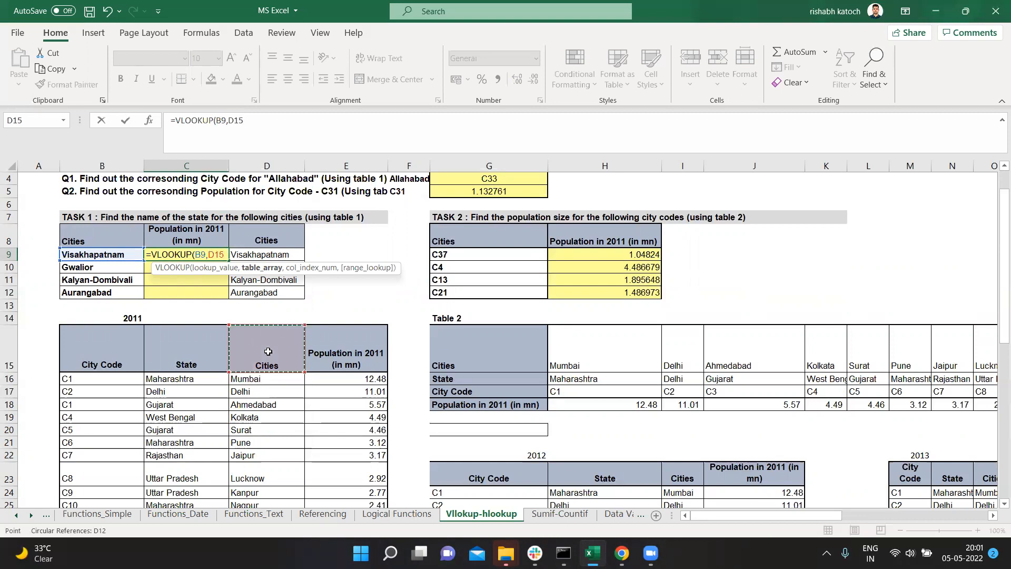
{"action": "left_click_drag", "start_coordinate": [268, 351], "coordinate": [320, 359]}
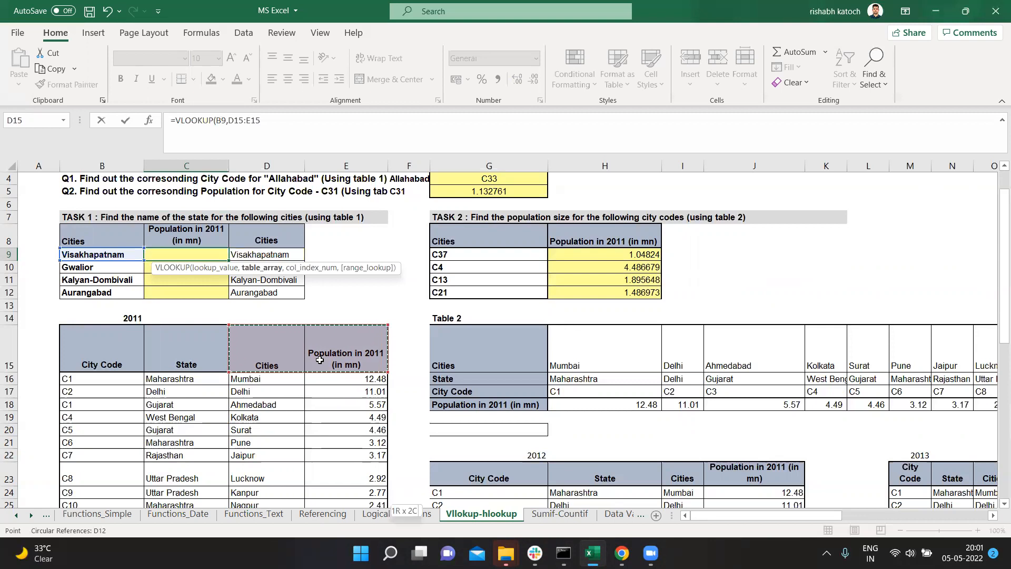
{"action": "key", "text": "ctrl+shift+Down"}
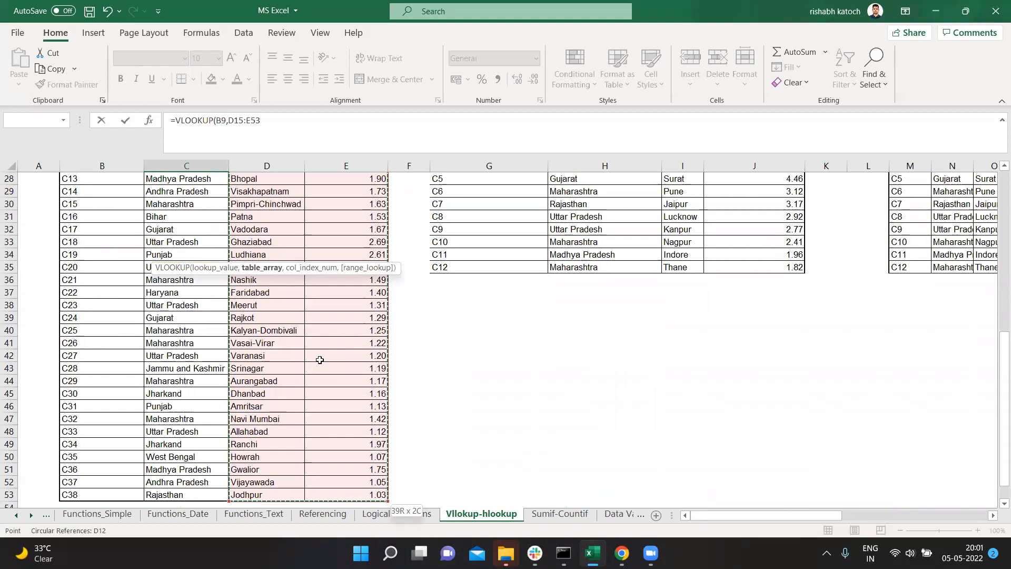
{"action": "key", "text": "F4"}
{"action": "scroll", "coordinate": [320, 360], "scroll_direction": "up", "scroll_amount": 4}
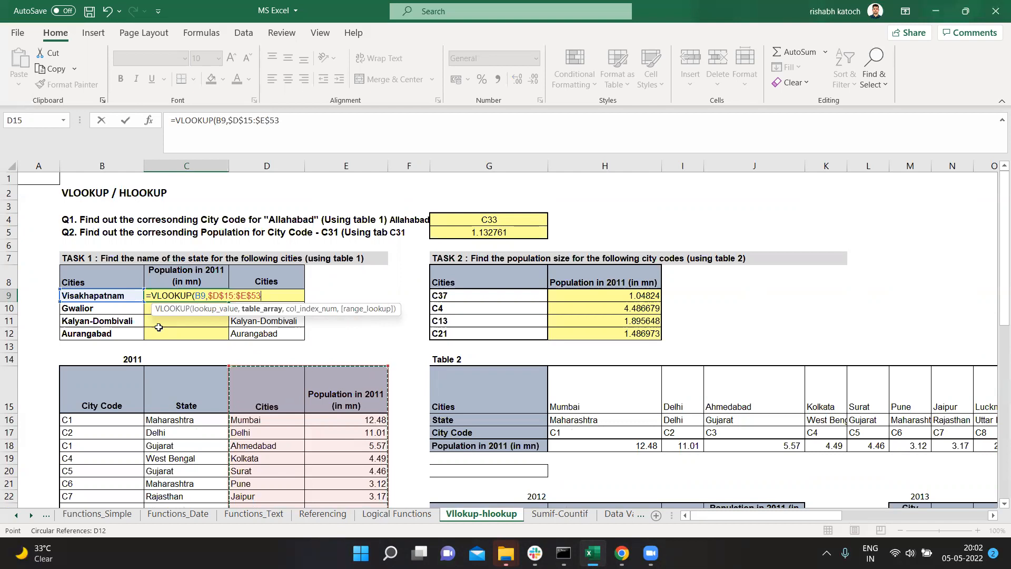
{"action": "type", "text": ","}
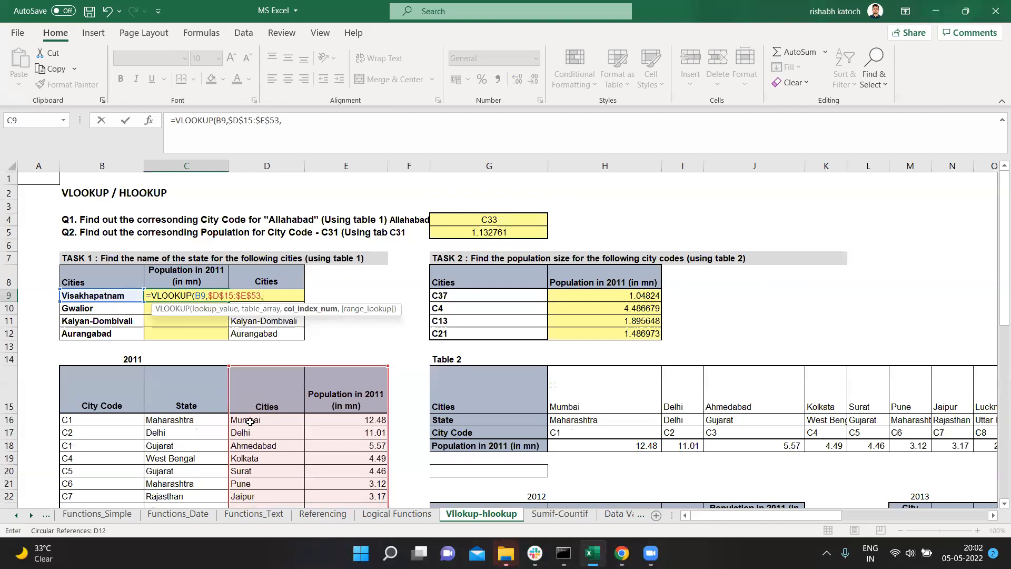
Step: Complete the VLOOKUP in C9 with column index 2 and FALSE for an exact match, and enter the formula
{"action": "scroll", "coordinate": [250, 421], "scroll_direction": "down", "scroll_amount": 2}
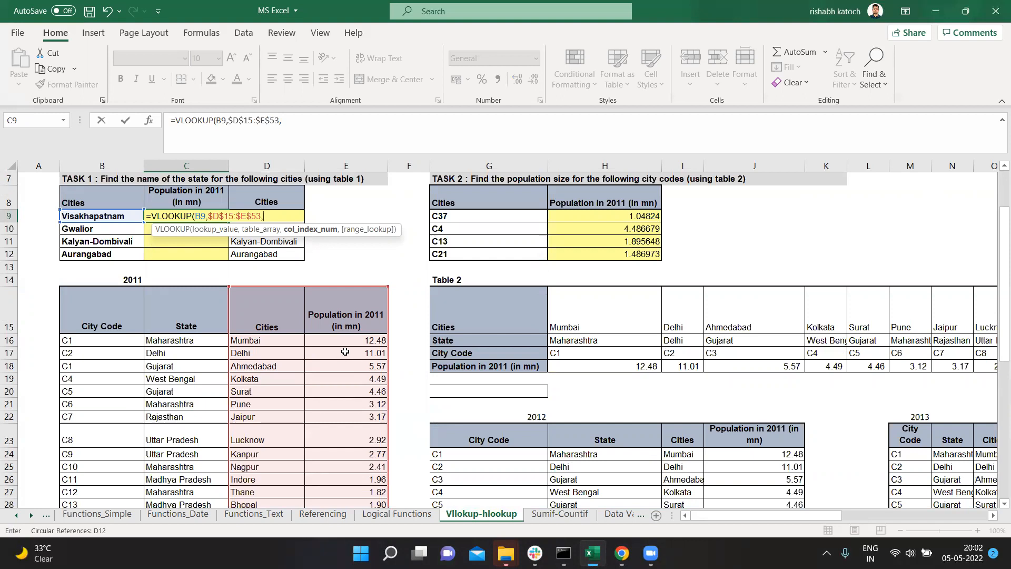
{"action": "scroll", "coordinate": [345, 351], "scroll_direction": "up", "scroll_amount": 1}
{"action": "type", "text": "2"}
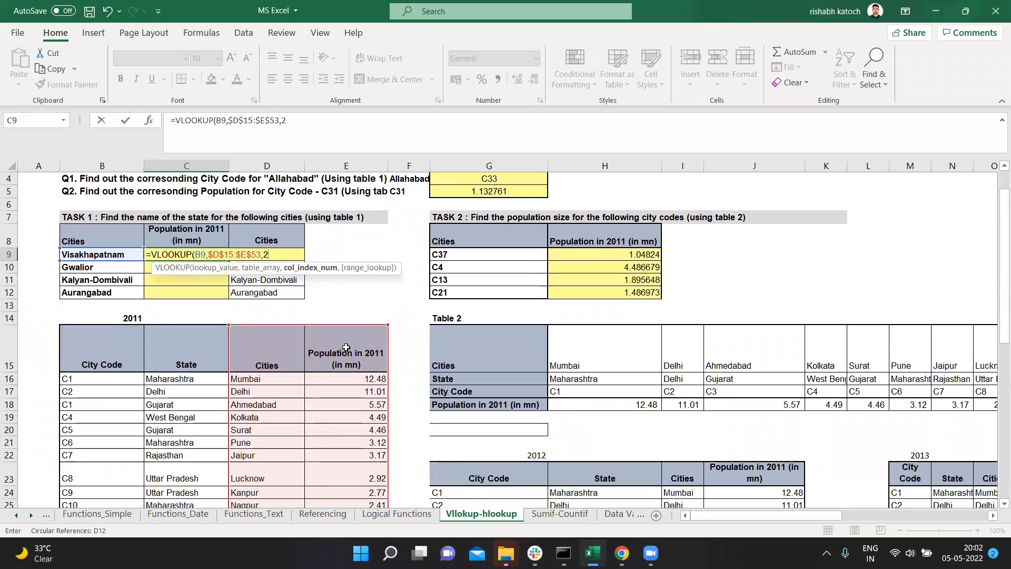
{"action": "type", "text": ","}
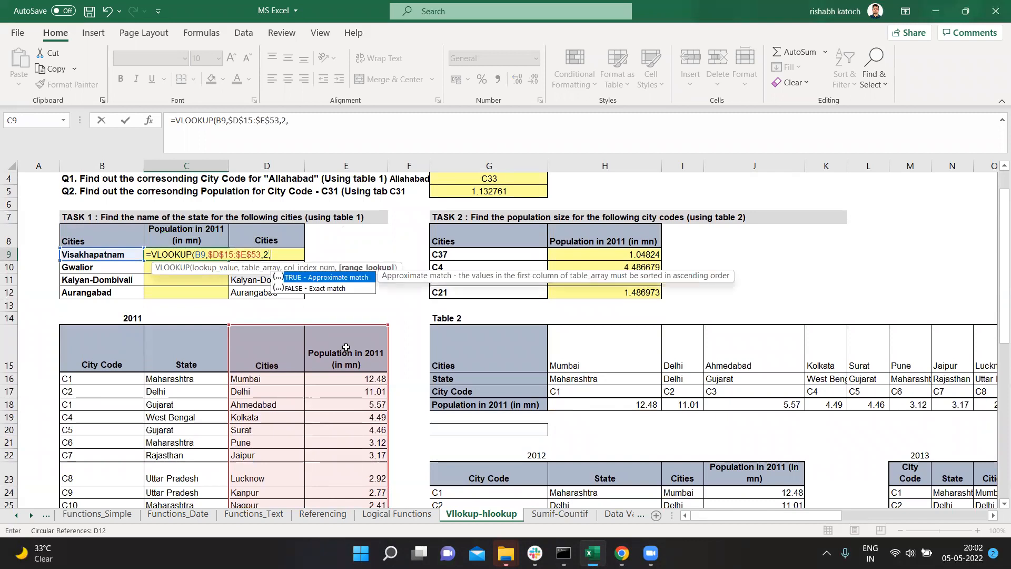
{"action": "key", "text": "Down"}
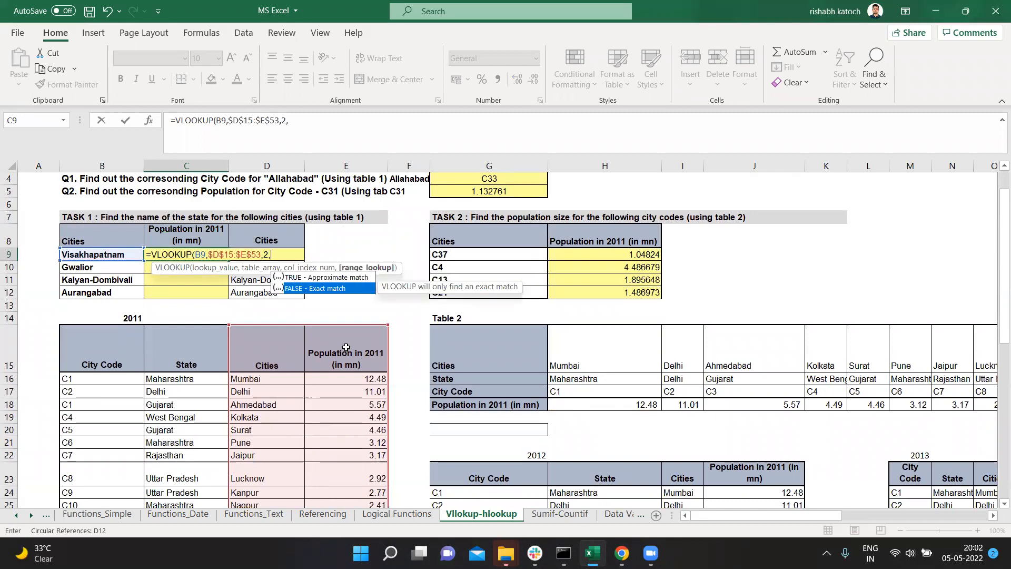
{"action": "key", "text": "Tab"}
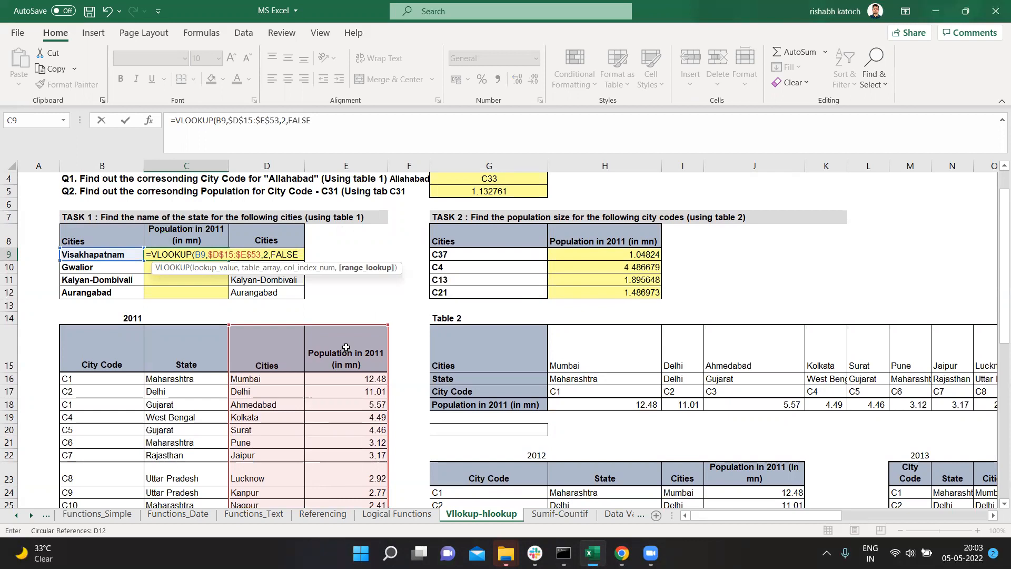
{"action": "type", "text": ")"}
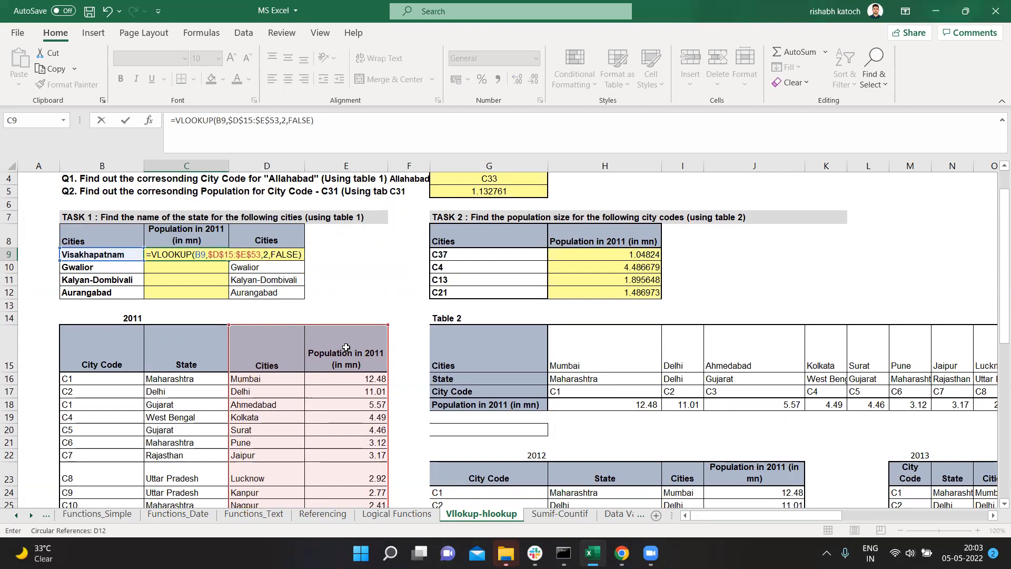
{"action": "key", "text": "Return"}
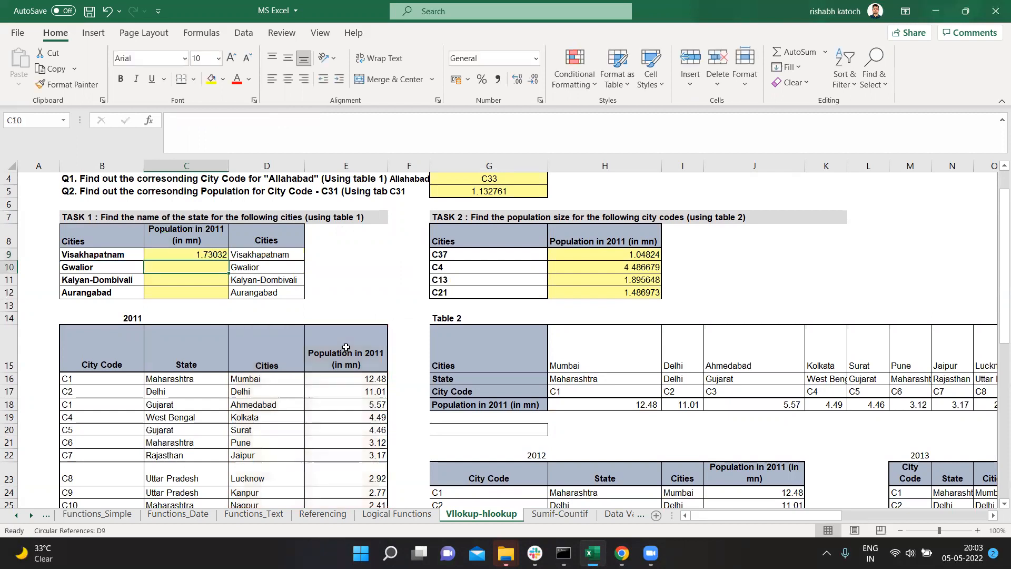
Step: Review the C9 formula against the 2011 table and turn on filtering for that table's header row
{"action": "left_click", "coordinate": [205, 253]}
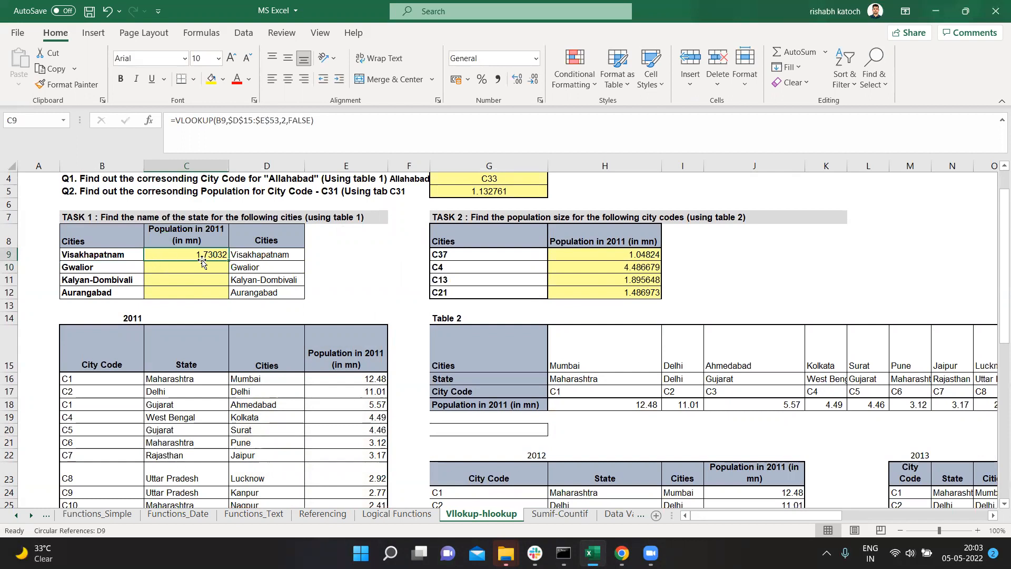
{"action": "scroll", "coordinate": [210, 284], "scroll_direction": "down", "scroll_amount": 2}
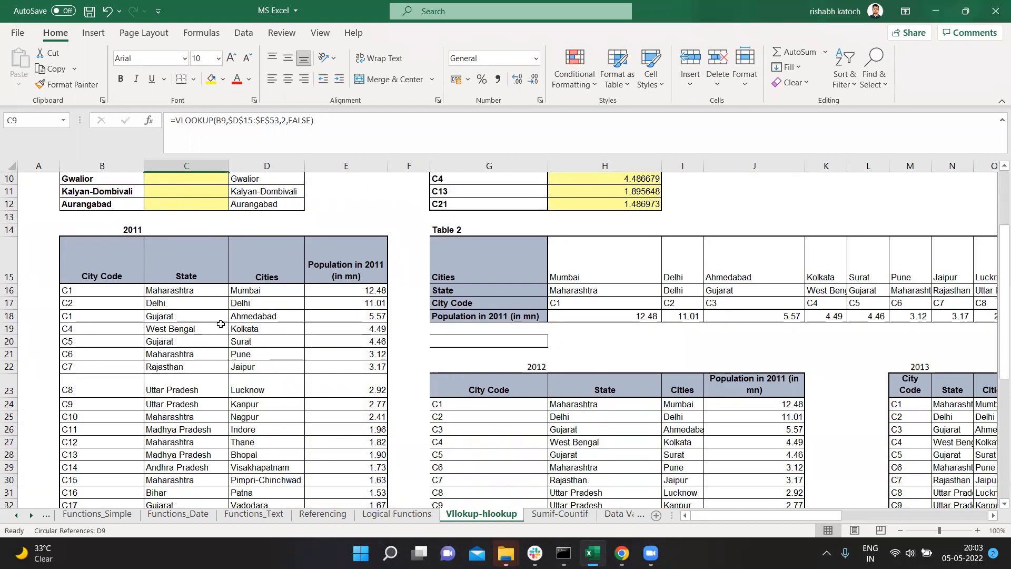
{"action": "scroll", "coordinate": [221, 324], "scroll_direction": "up", "scroll_amount": 3}
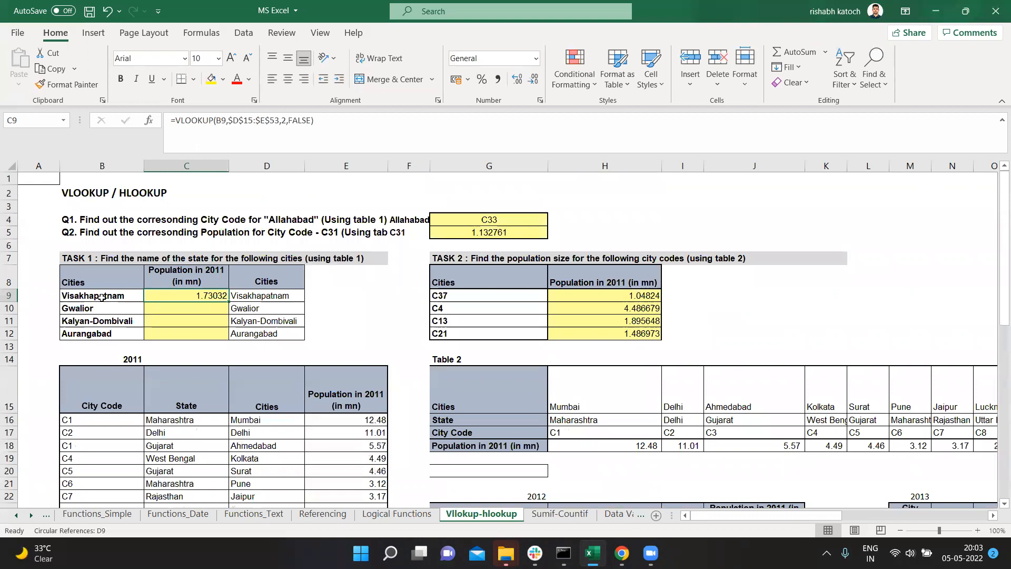
{"action": "scroll", "coordinate": [101, 298], "scroll_direction": "down", "scroll_amount": 4}
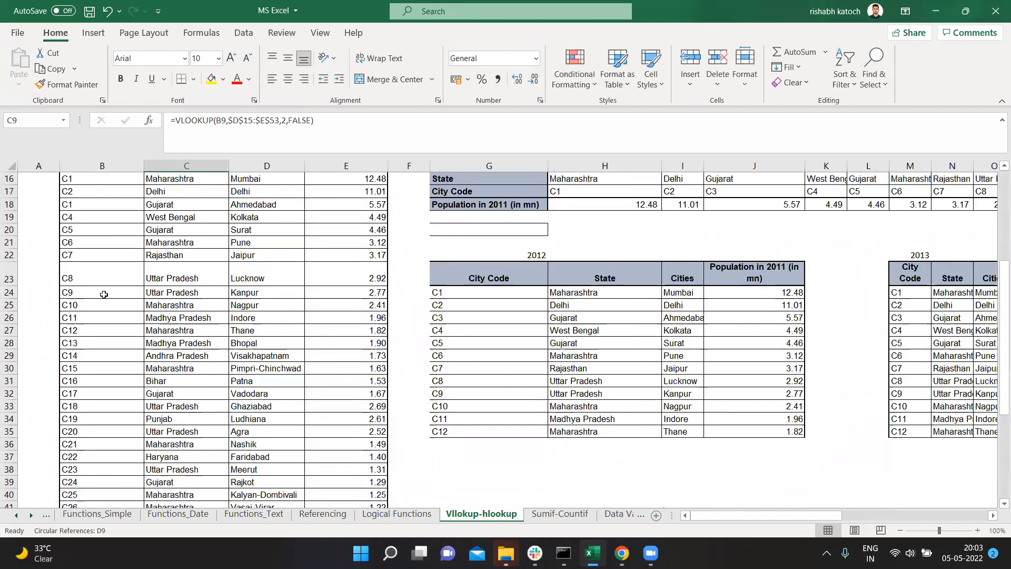
{"action": "scroll", "coordinate": [105, 294], "scroll_direction": "up", "scroll_amount": 5}
{"action": "left_click", "coordinate": [252, 388]}
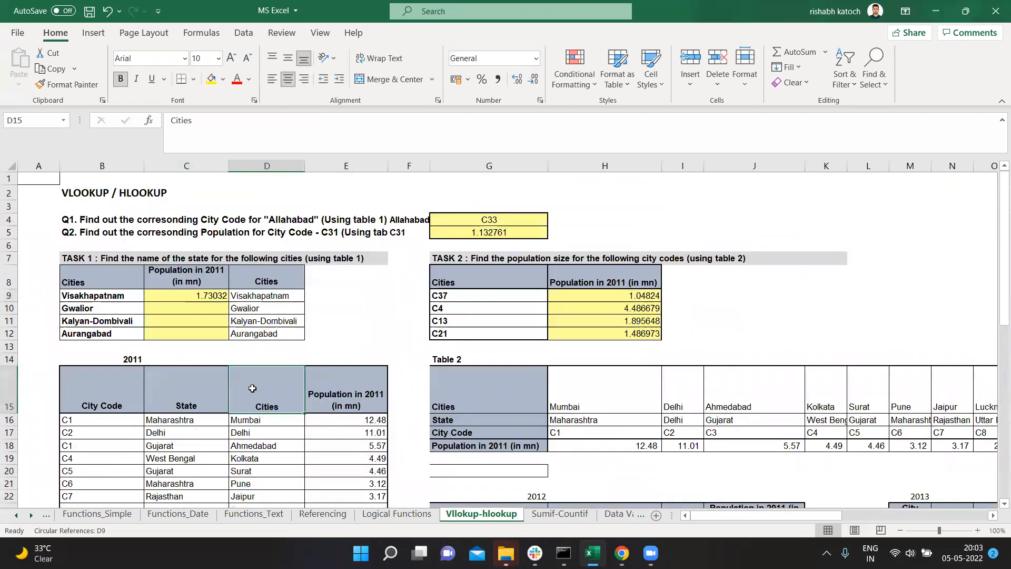
{"action": "key", "text": "ctrl+shift+l"}
Step: Filter the 2011 table's Cities column by Visakhapatnam, copied from B9, and inspect its full population value in E29
{"action": "left_click", "coordinate": [101, 294]}
{"action": "left_click_drag", "start_coordinate": [235, 122], "coordinate": [5, 106]}
{"action": "key", "text": "ctrl+c"}
{"action": "key", "text": "Escape"}
{"action": "left_click", "coordinate": [299, 408]}
{"action": "left_click", "coordinate": [238, 247]}
{"action": "key", "text": "ctrl+v"}
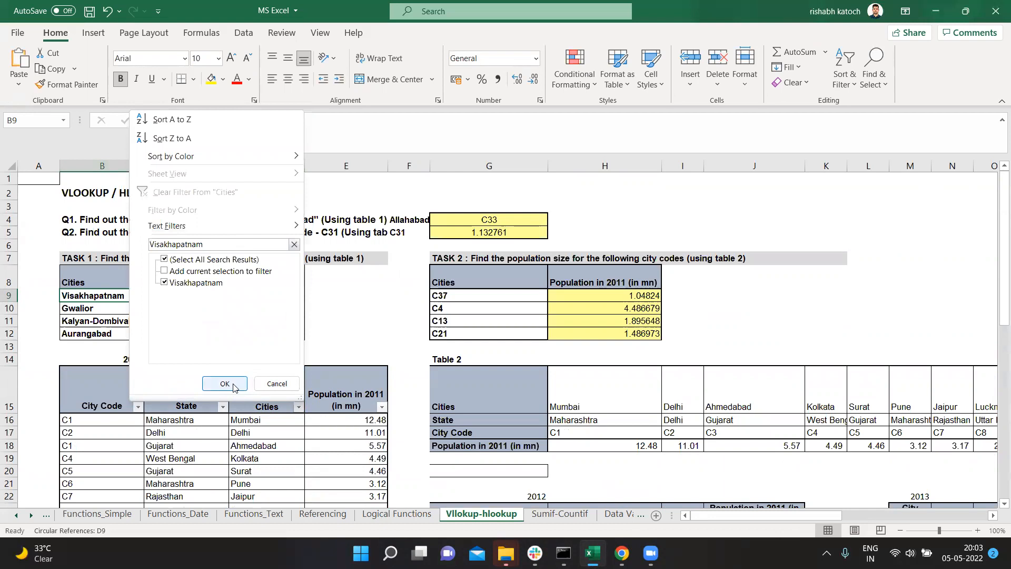
{"action": "left_click", "coordinate": [235, 388]}
{"action": "left_click", "coordinate": [356, 398]}
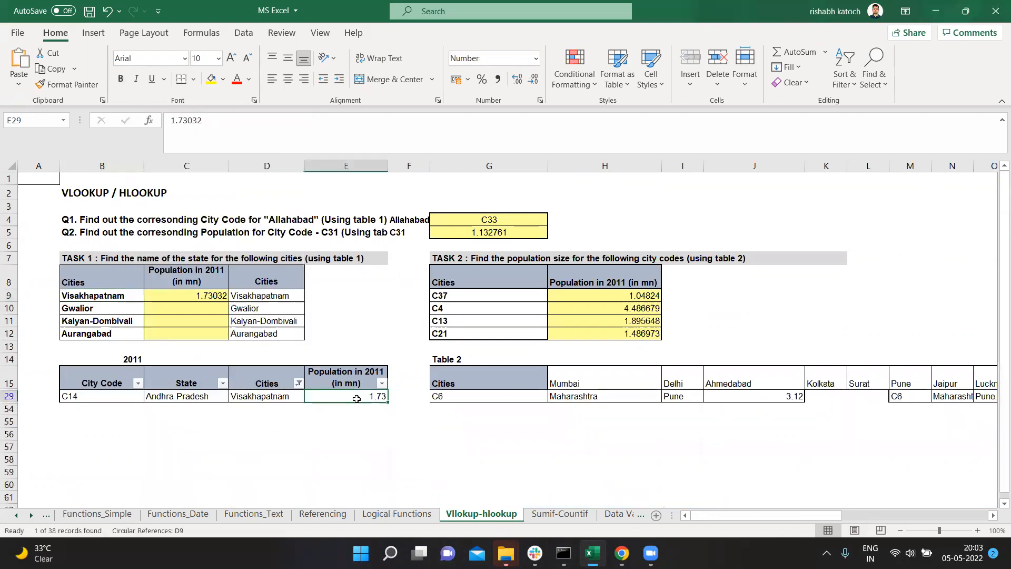
{"action": "left_click_drag", "start_coordinate": [208, 121], "coordinate": [129, 128]}
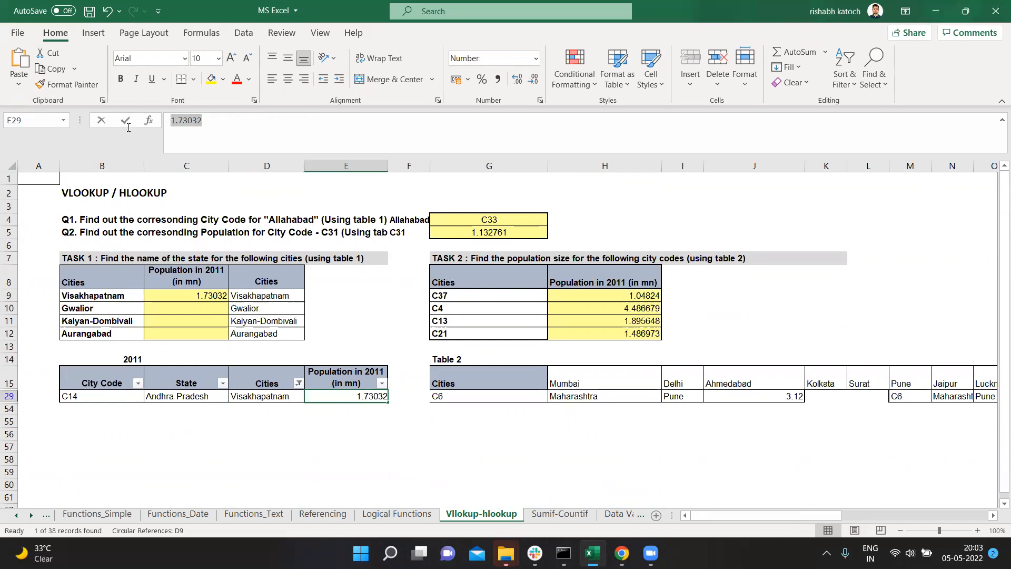
{"action": "key", "text": "Escape"}
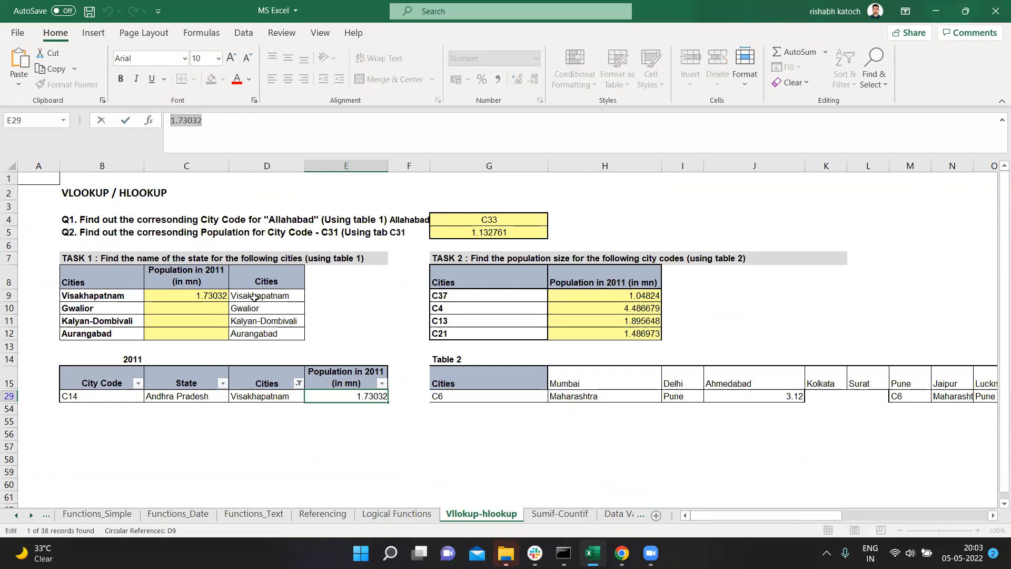
Step: Fill the VLOOKUP formula from C9 down to C12 and clear the filter from the 2011 table's Cities column
{"action": "left_click", "coordinate": [222, 295]}
{"action": "double_click", "coordinate": [231, 301]}
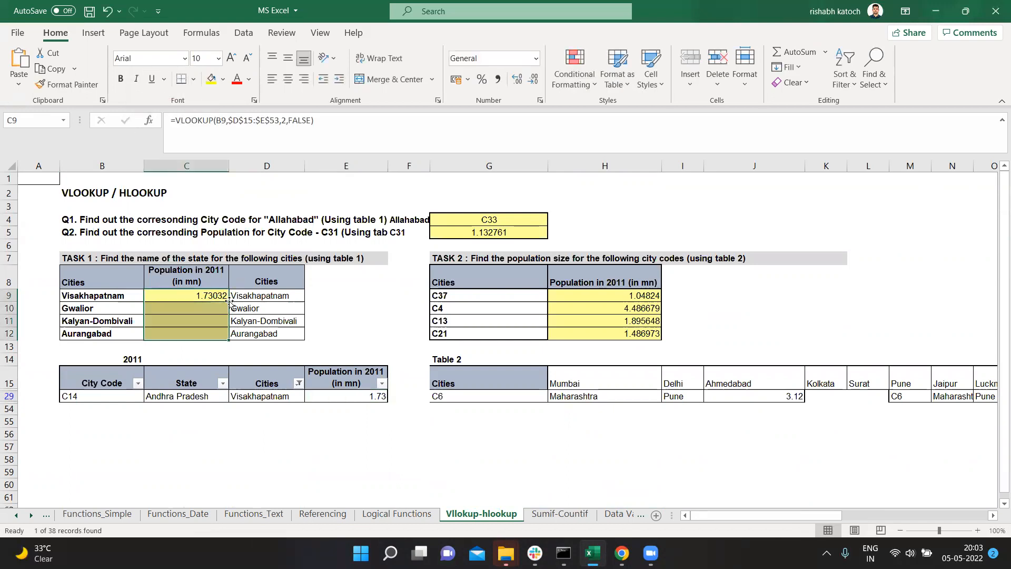
{"action": "left_click", "coordinate": [298, 382]}
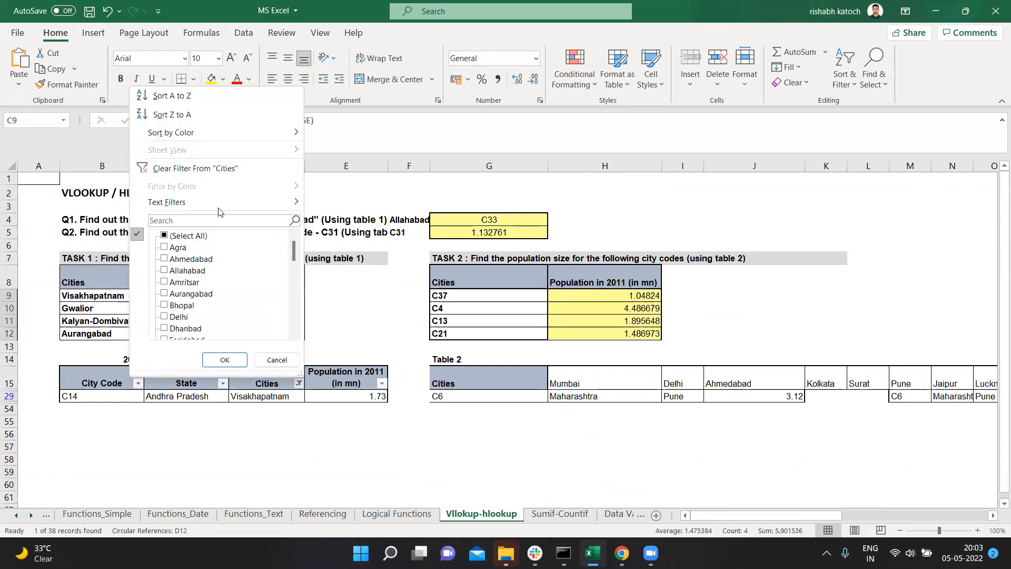
{"action": "left_click", "coordinate": [203, 172]}
Step: Filter the 2011 table's Cities column by Aurangabad, the city in B12, and inspect its full population value in E44
{"action": "left_click", "coordinate": [100, 312]}
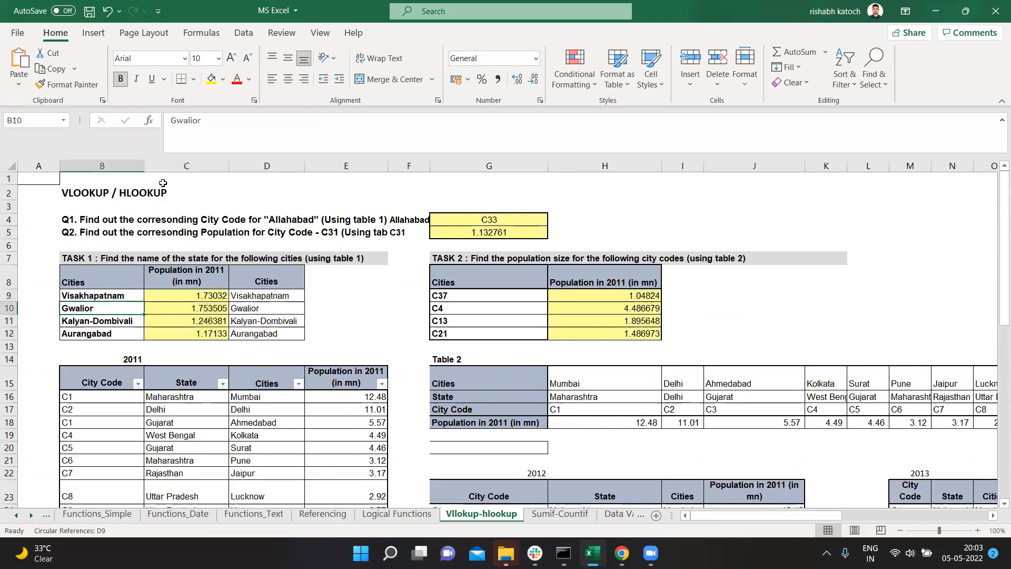
{"action": "left_click", "coordinate": [110, 333]}
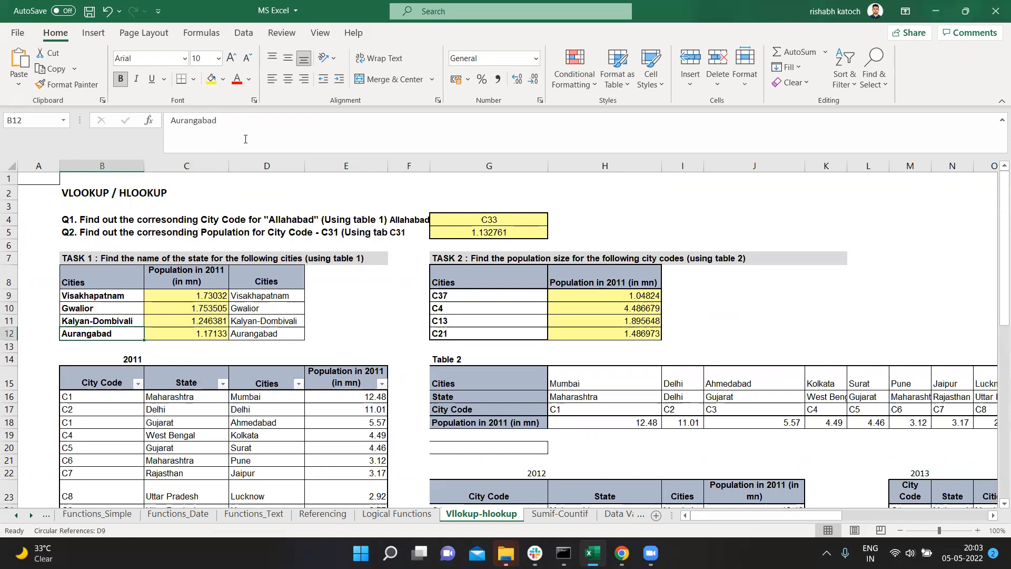
{"action": "double_click", "coordinate": [219, 120]}
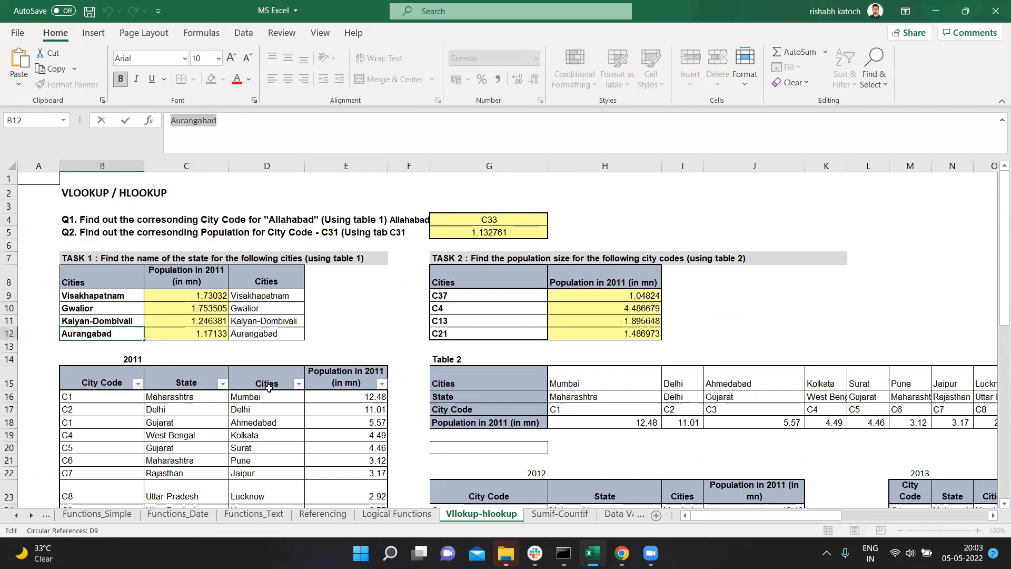
{"action": "left_click", "coordinate": [298, 384]}
{"action": "type", "text": "Aurangabad"}
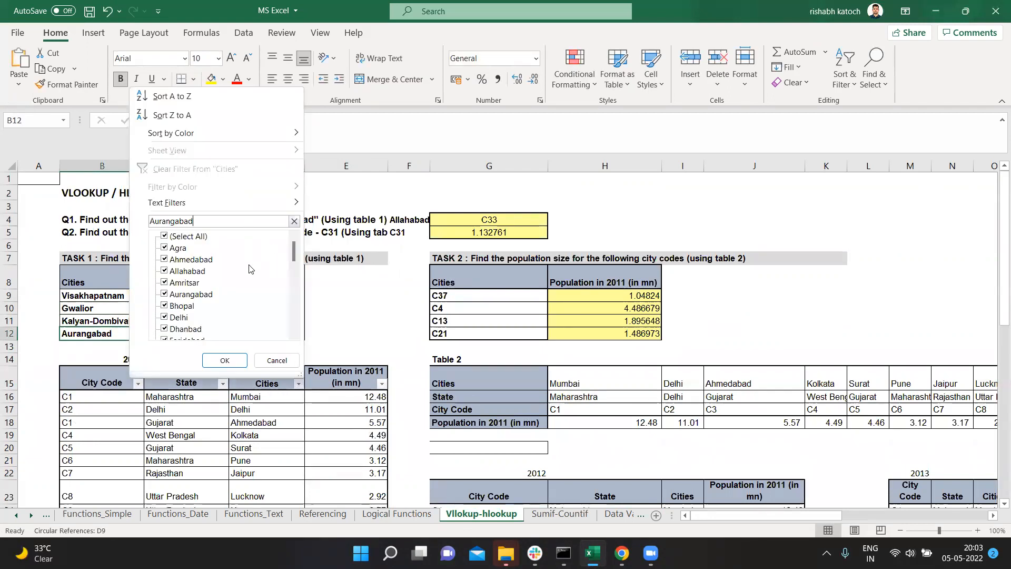
{"action": "left_click", "coordinate": [225, 360]}
{"action": "left_click", "coordinate": [354, 398]}
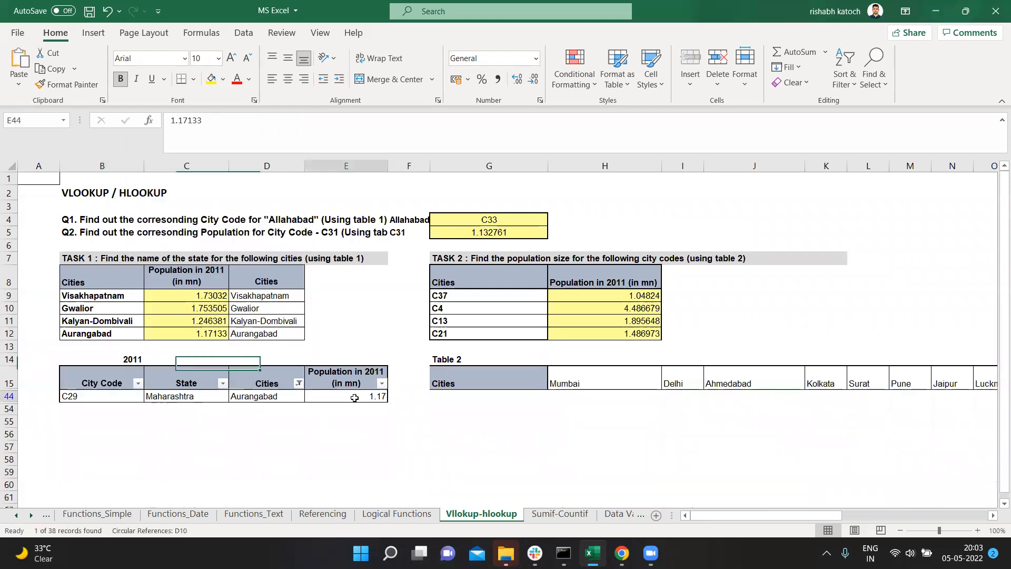
{"action": "left_click_drag", "start_coordinate": [212, 128], "coordinate": [38, 122]}
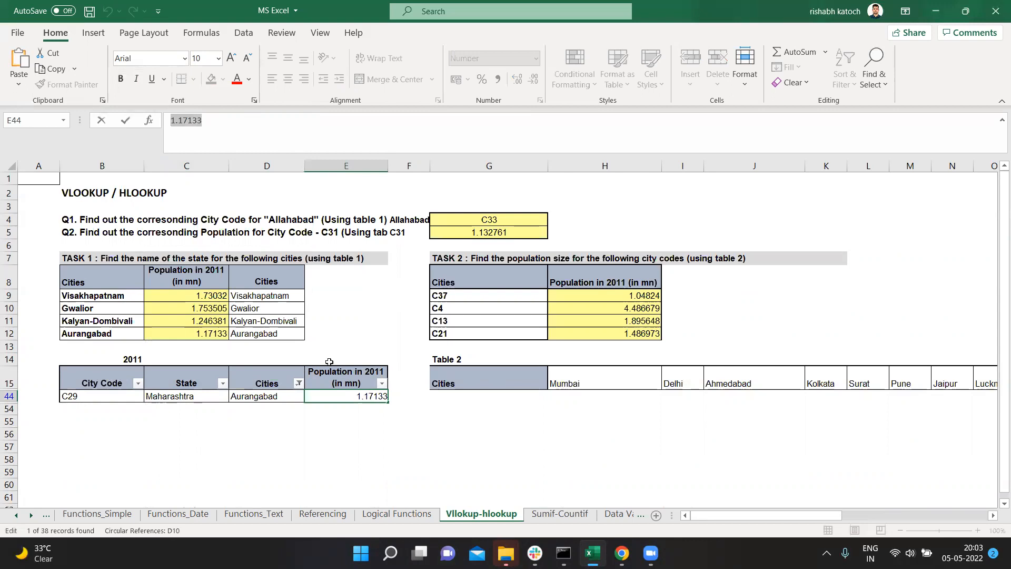
Step: Clear the Aurangabad filter from the Cities column and delete the Task 1 population formulas in C9:C12
{"action": "left_click", "coordinate": [301, 387]}
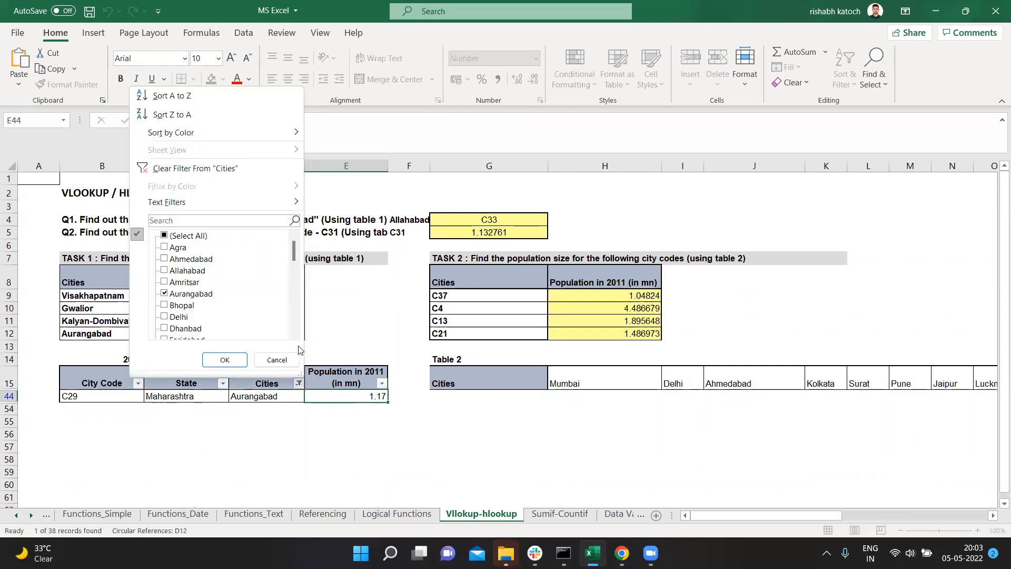
{"action": "left_click", "coordinate": [239, 171]}
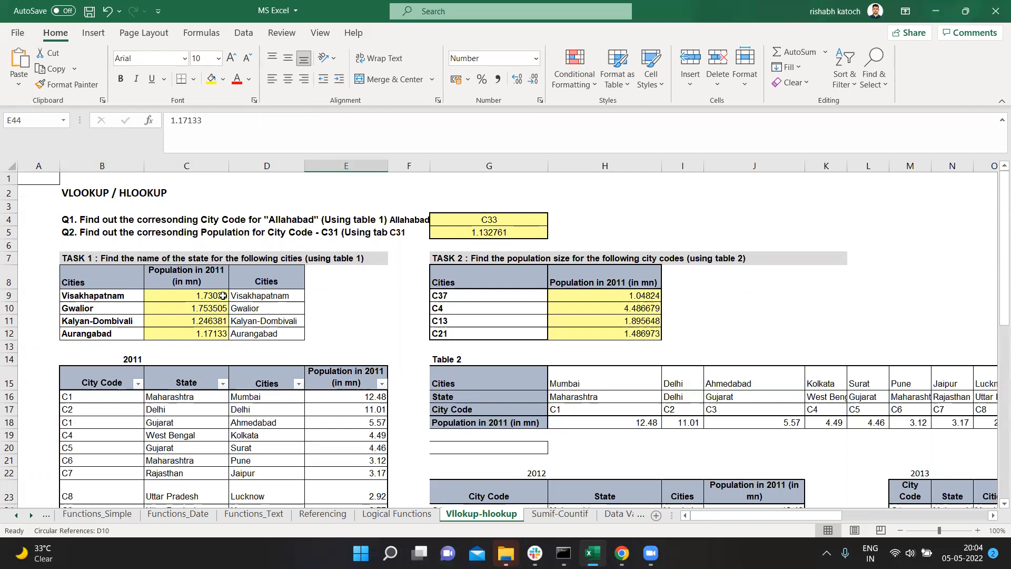
{"action": "left_click_drag", "start_coordinate": [216, 297], "coordinate": [216, 333]}
{"action": "key", "text": "Delete"}
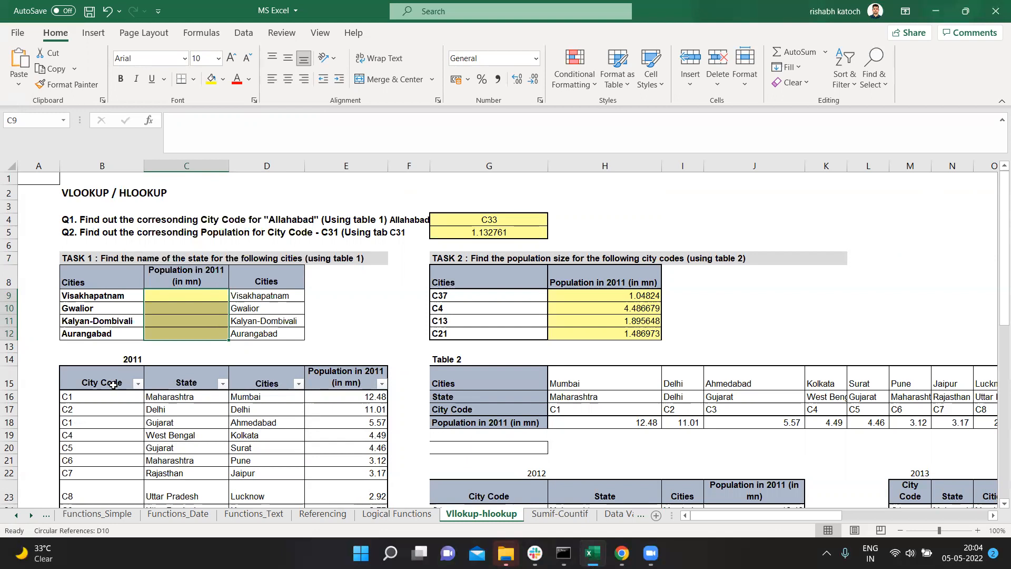
Step: Start a VLOOKUP formula in the empty cell C9 with Visakhapatnam in B9 as the lookup value
{"action": "scroll", "coordinate": [204, 413], "scroll_direction": "down", "scroll_amount": 3}
{"action": "scroll", "coordinate": [190, 390], "scroll_direction": "up", "scroll_amount": 2}
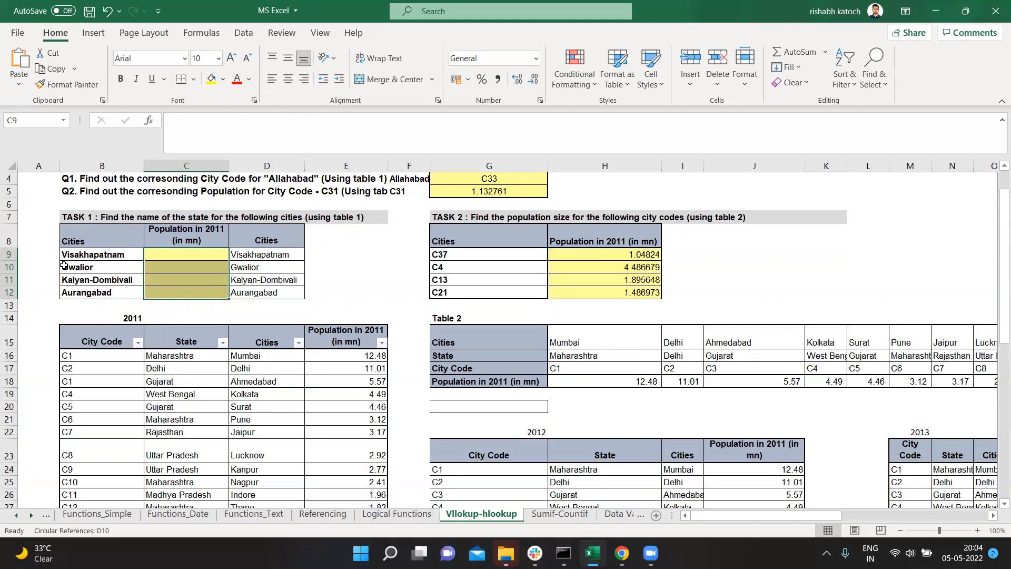
{"action": "left_click", "coordinate": [173, 256]}
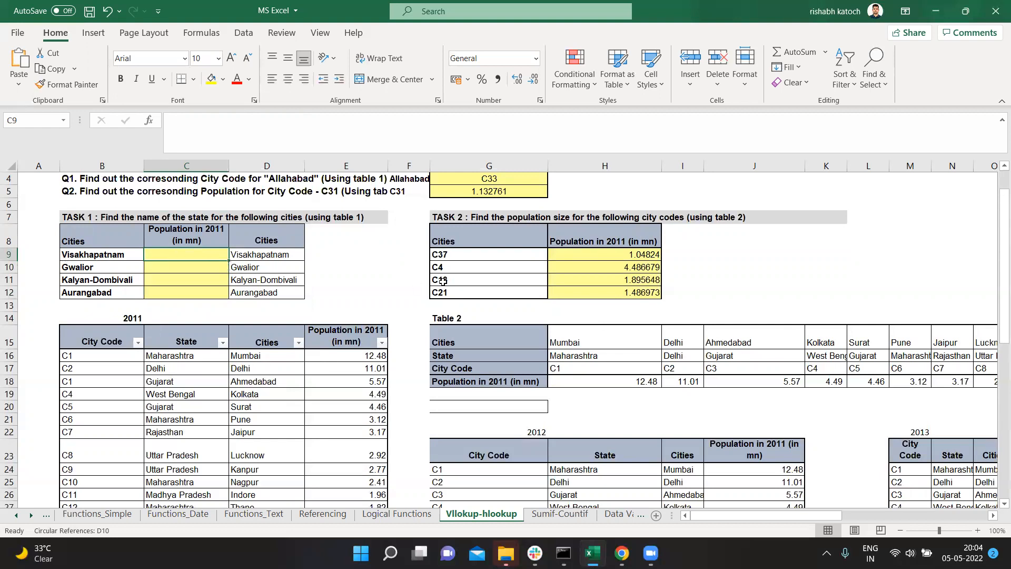
{"action": "type", "text": "=vloo"}
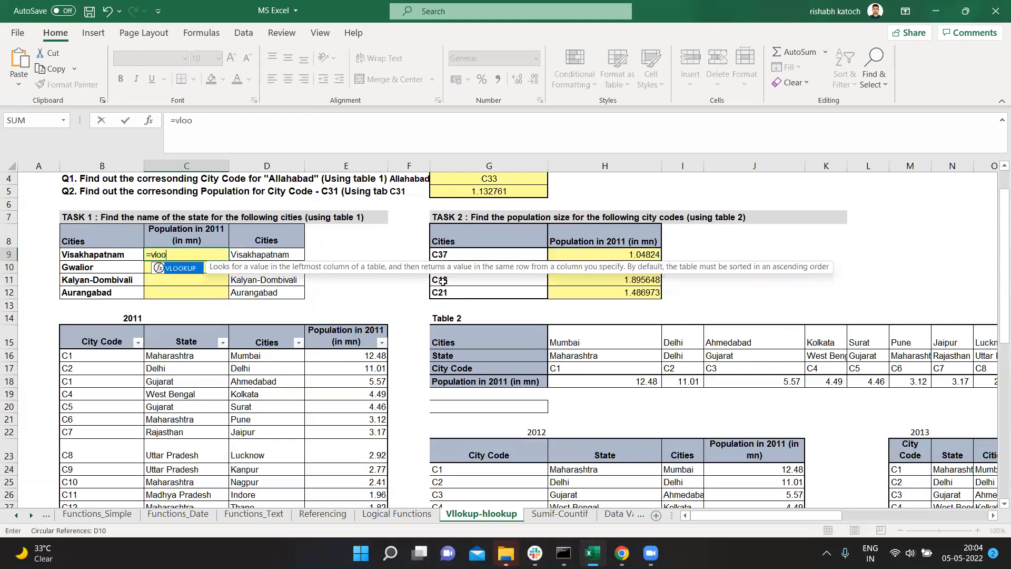
{"action": "key", "text": "Tab"}
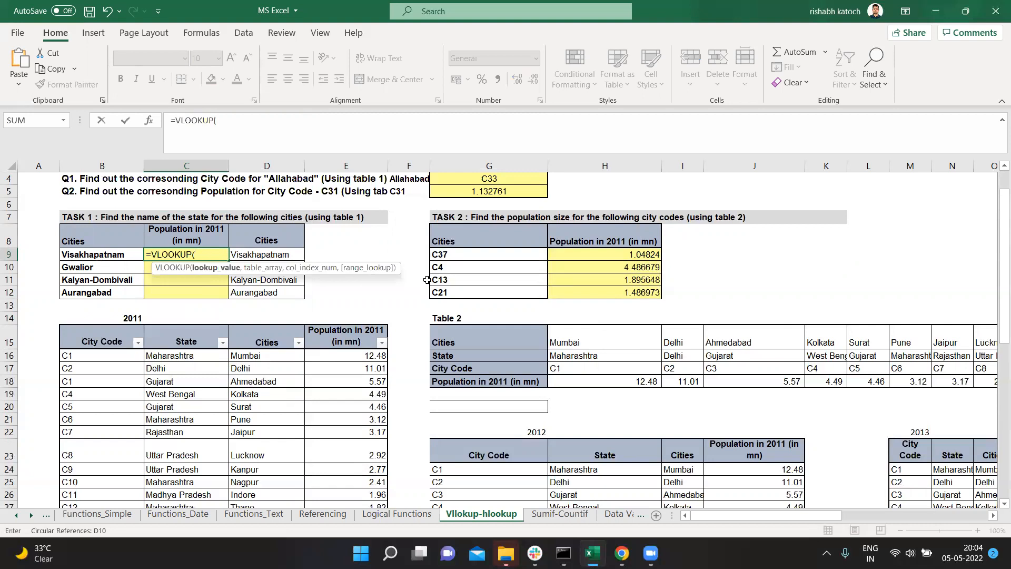
{"action": "left_click", "coordinate": [116, 254]}
{"action": "type", "text": ","}
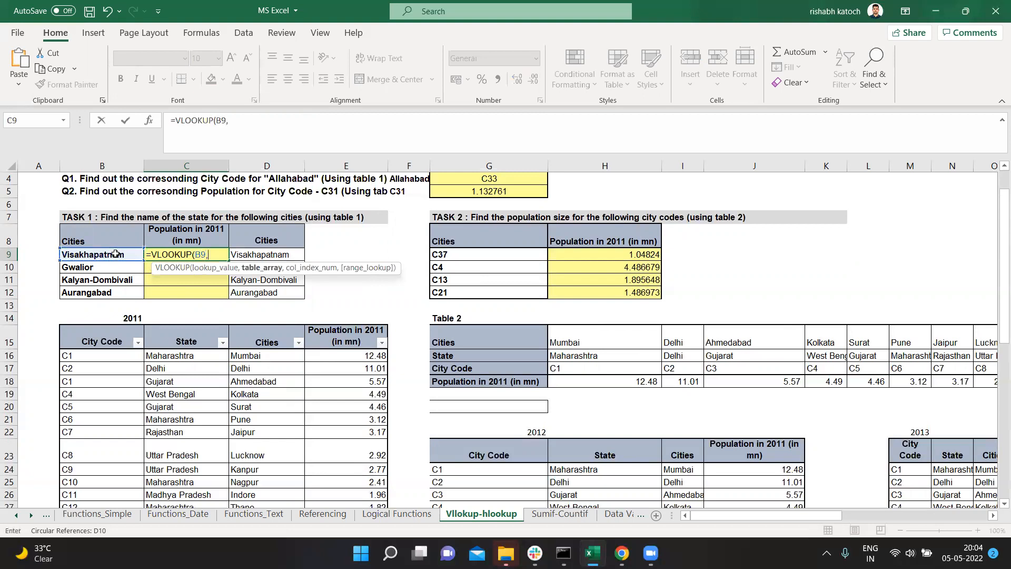
Step: Select the 2011 table's Cities and Population columns as the VLOOKUP table array and lock it as $D$15:$E$53
{"action": "left_click", "coordinate": [259, 335]}
{"action": "key", "text": "shift+Right"}
{"action": "key", "text": "ctrl+shift+Down"}
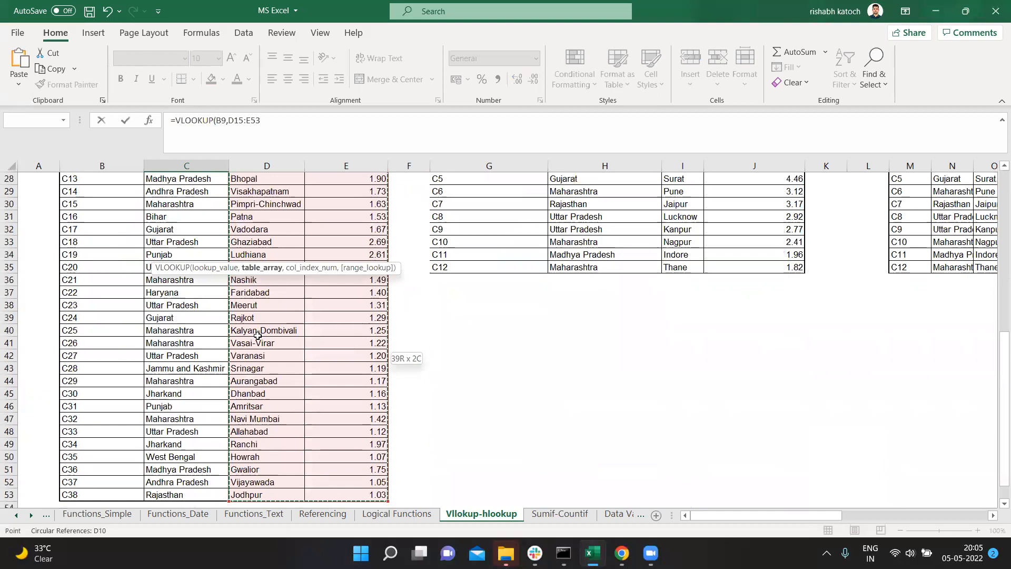
{"action": "scroll", "coordinate": [256, 327], "scroll_direction": "up", "scroll_amount": 9}
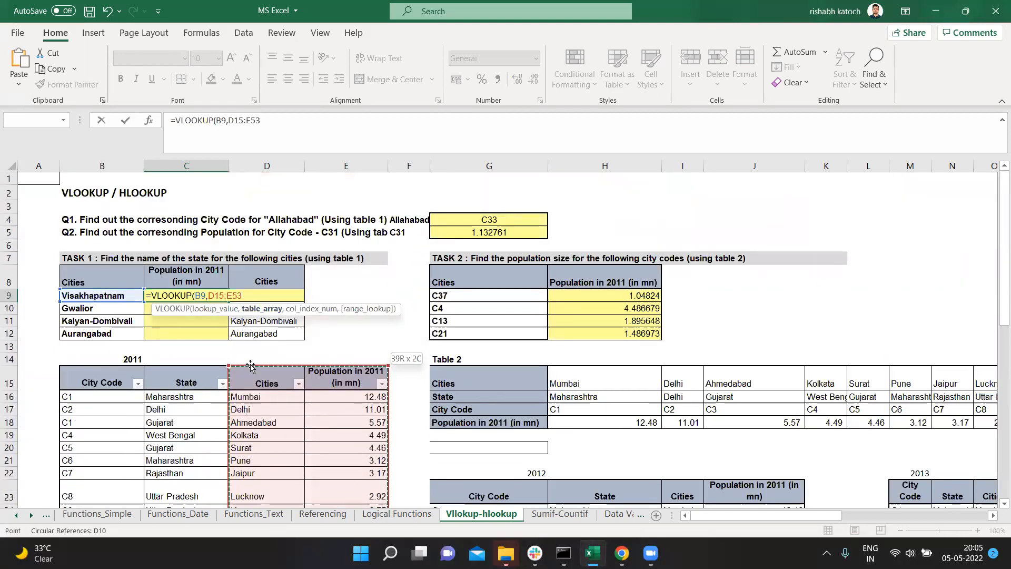
{"action": "key", "text": "F4"}
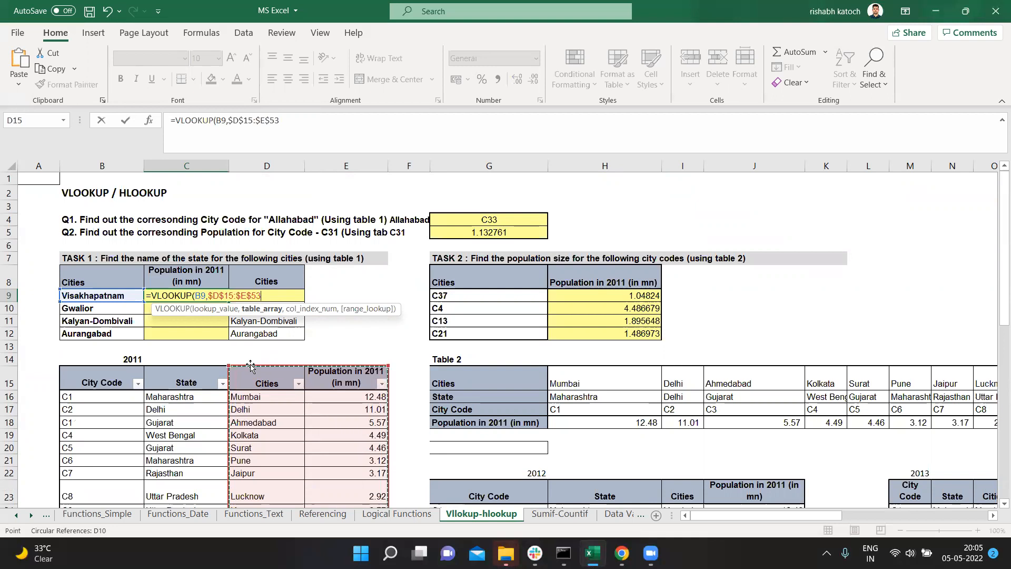
Step: Complete the VLOOKUP in C9 with column index 2 and an exact match (FALSE), and fill it down through C12
{"action": "type", "text": ",2"}
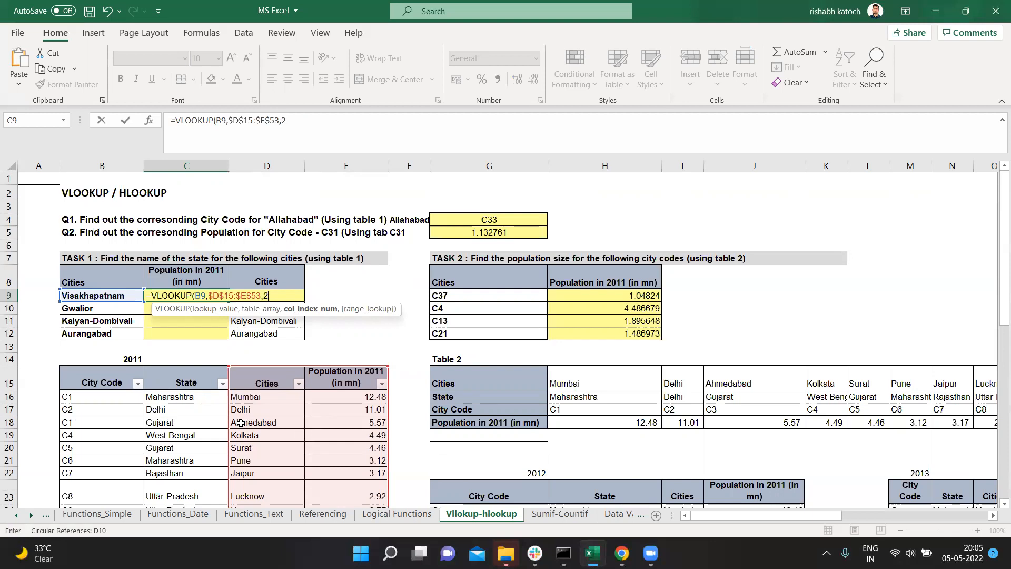
{"action": "type", "text": ","}
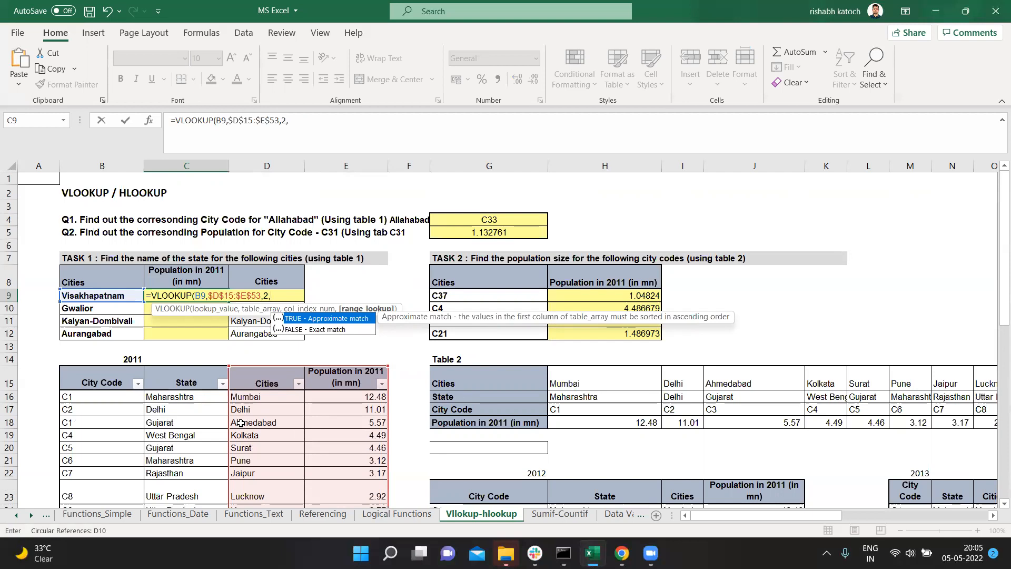
{"action": "key", "text": "Down"}
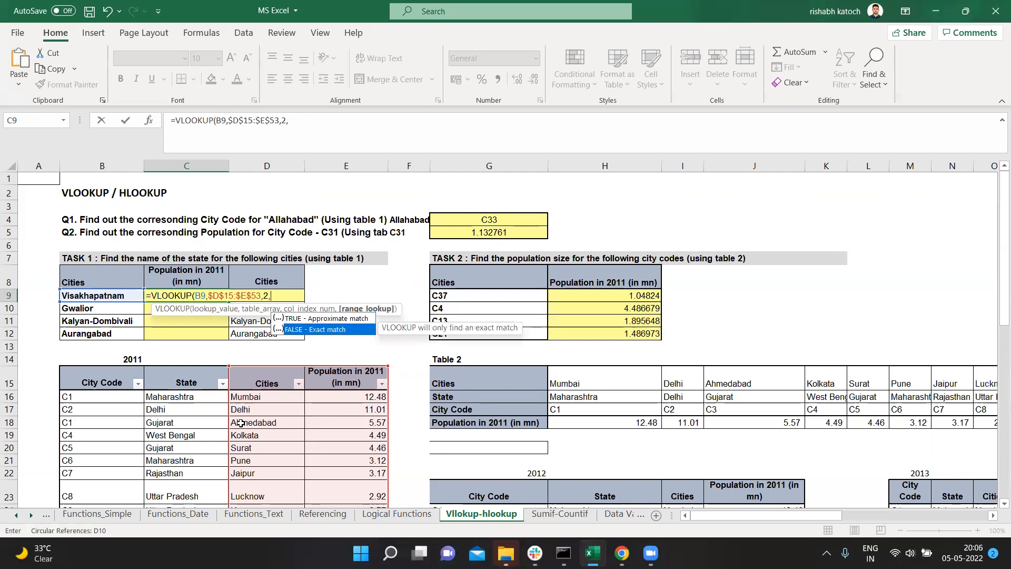
{"action": "key", "text": "Tab"}
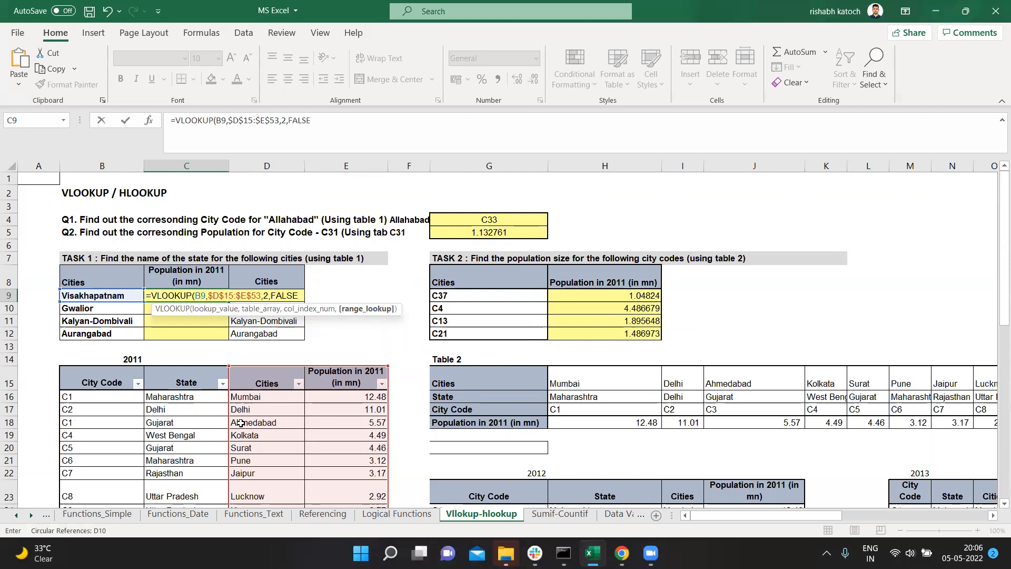
{"action": "type", "text": ")"}
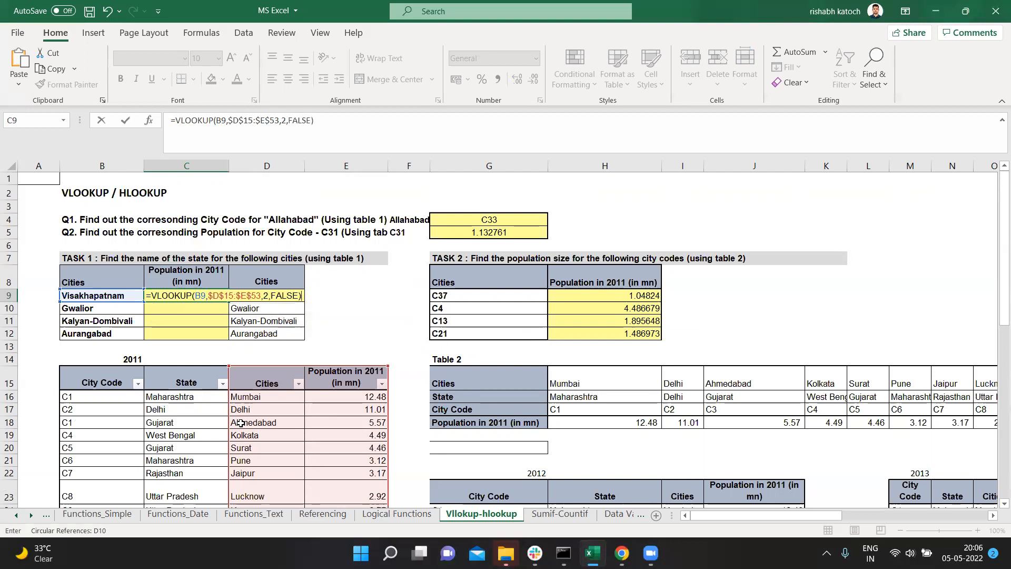
{"action": "key", "text": "Return"}
{"action": "left_click", "coordinate": [224, 301]}
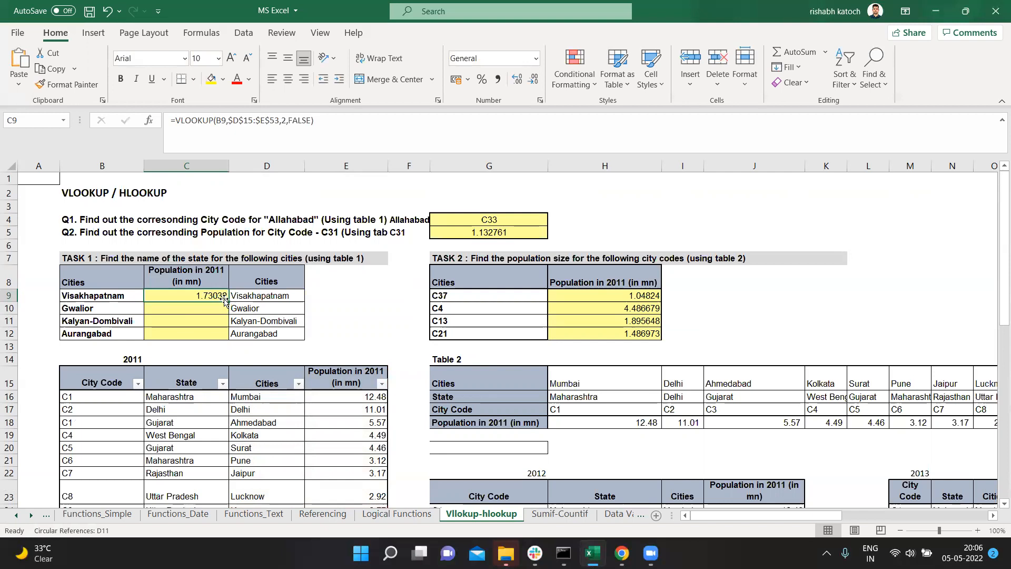
{"action": "double_click", "coordinate": [231, 302]}
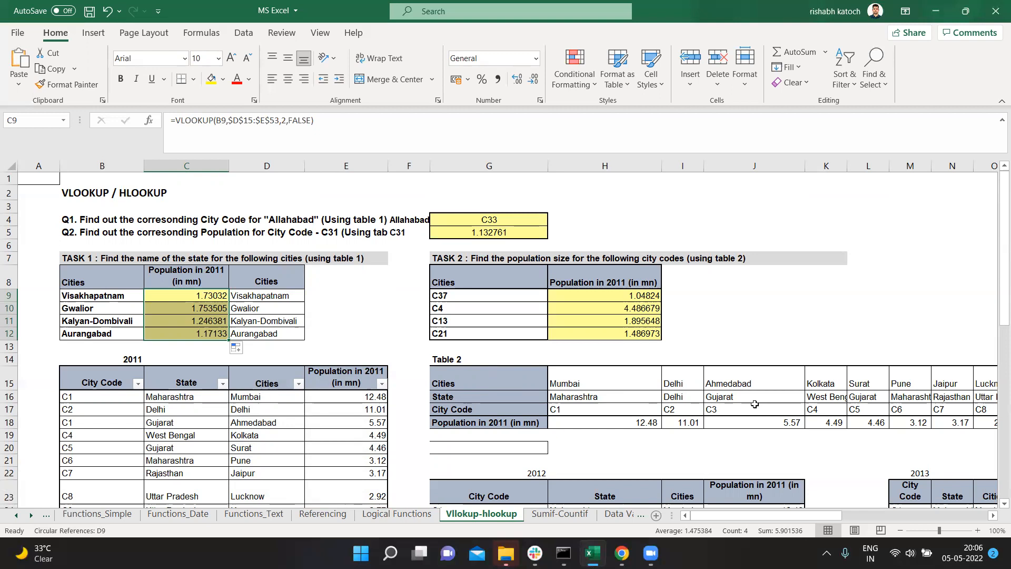
Step: Delete the Task 2 population formulas in H9:H12
{"action": "left_click", "coordinate": [450, 376]}
{"action": "left_click_drag", "start_coordinate": [566, 405], "coordinate": [758, 421]}
{"action": "left_click", "coordinate": [624, 293]}
{"action": "key", "text": "shift+Down"}
{"action": "key", "text": "shift+Down"}
{"action": "key", "text": "shift+Down"}
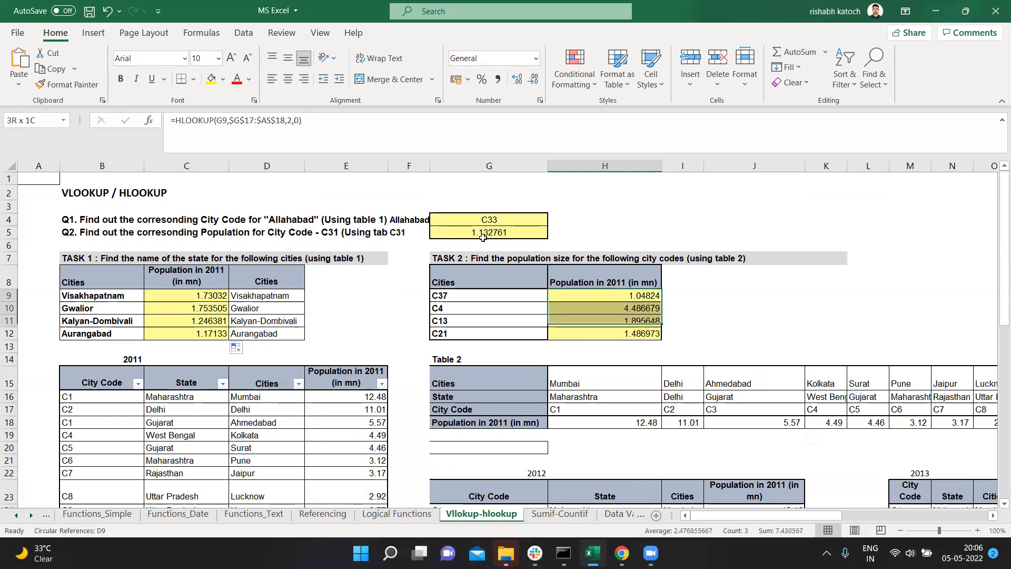
{"action": "key", "text": "Delete"}
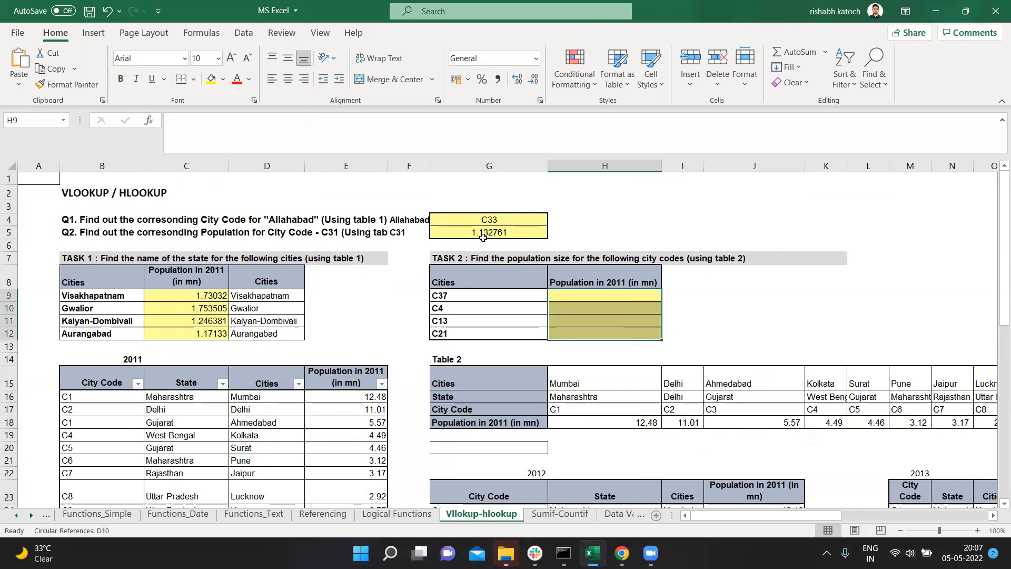
Step: Start an HLOOKUP formula in the empty cell H9 with the city code in G9 as the lookup value
{"action": "key", "text": "Up"}
{"action": "key", "text": "Down"}
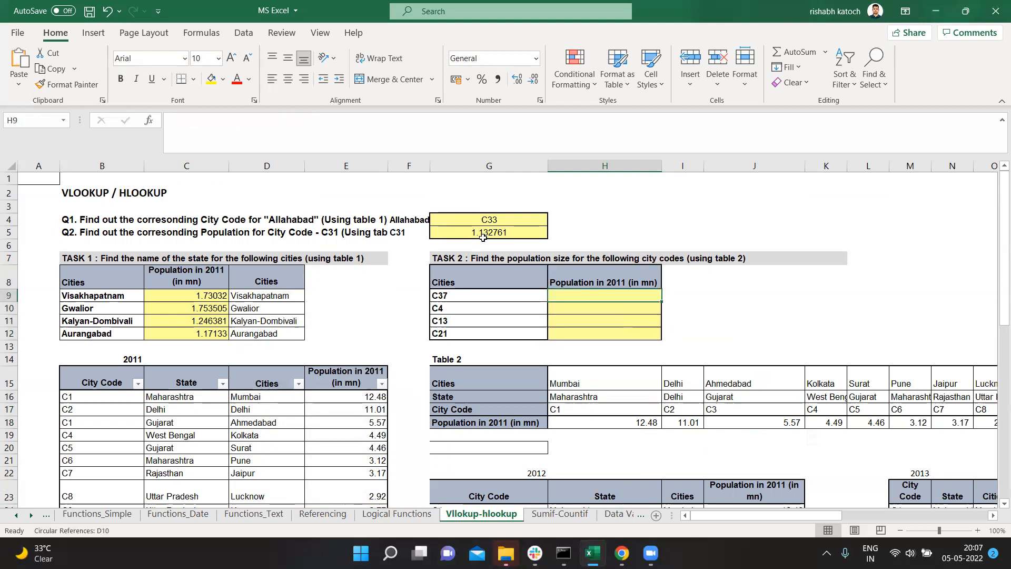
{"action": "type", "text": "="}
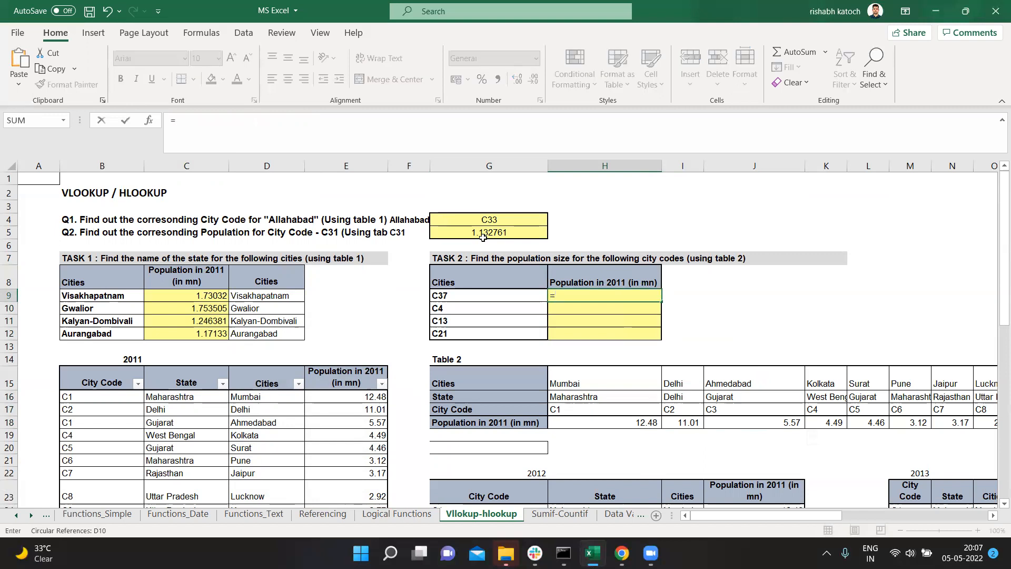
{"action": "type", "text": "hloo"}
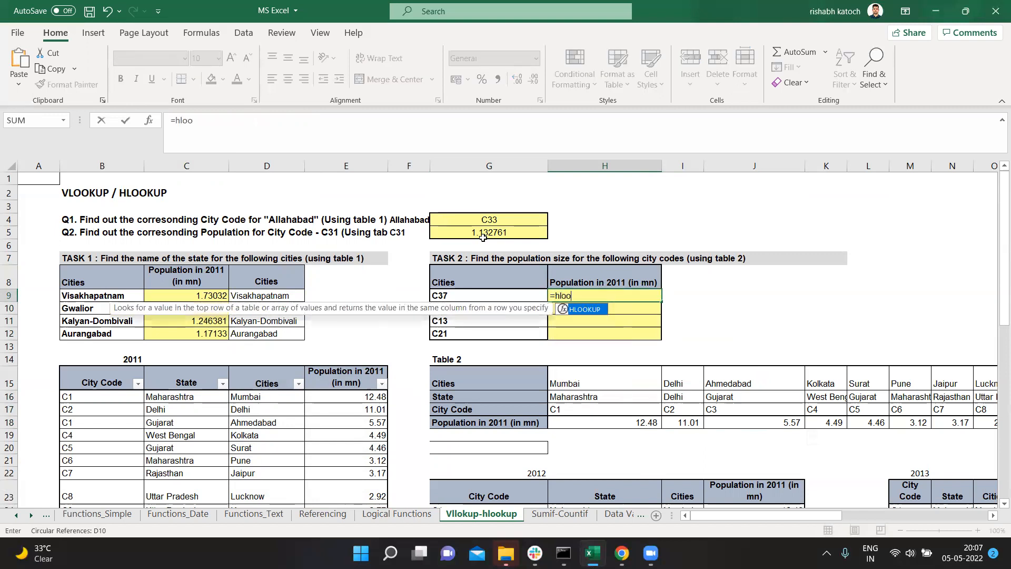
{"action": "key", "text": "Tab"}
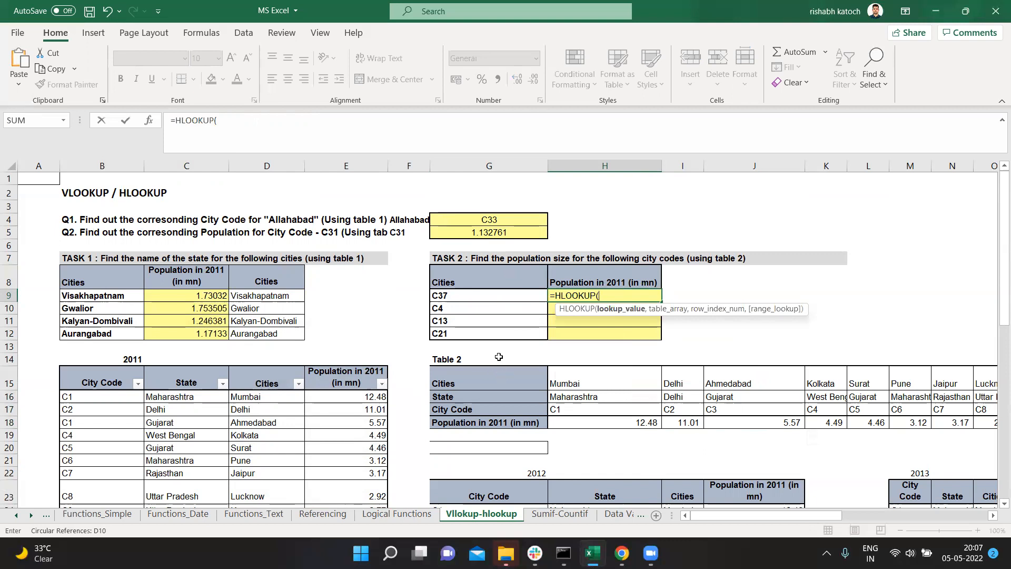
{"action": "left_click", "coordinate": [453, 296]}
{"action": "type", "text": ","}
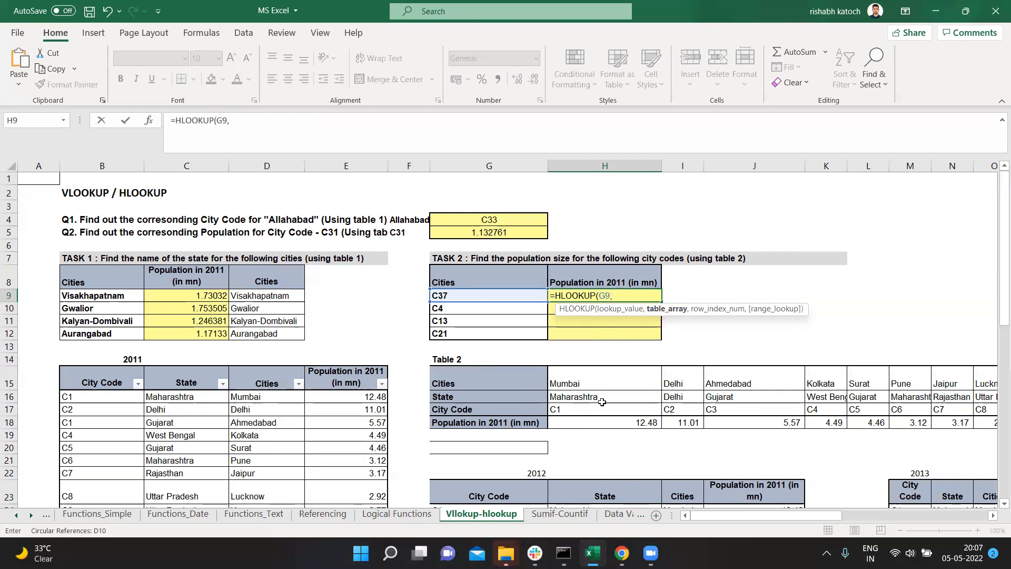
Step: Select Table 2's City Code and Population rows as the HLOOKUP table array and lock it as $H$17:$AS$18
{"action": "left_click_drag", "start_coordinate": [584, 409], "coordinate": [582, 418]}
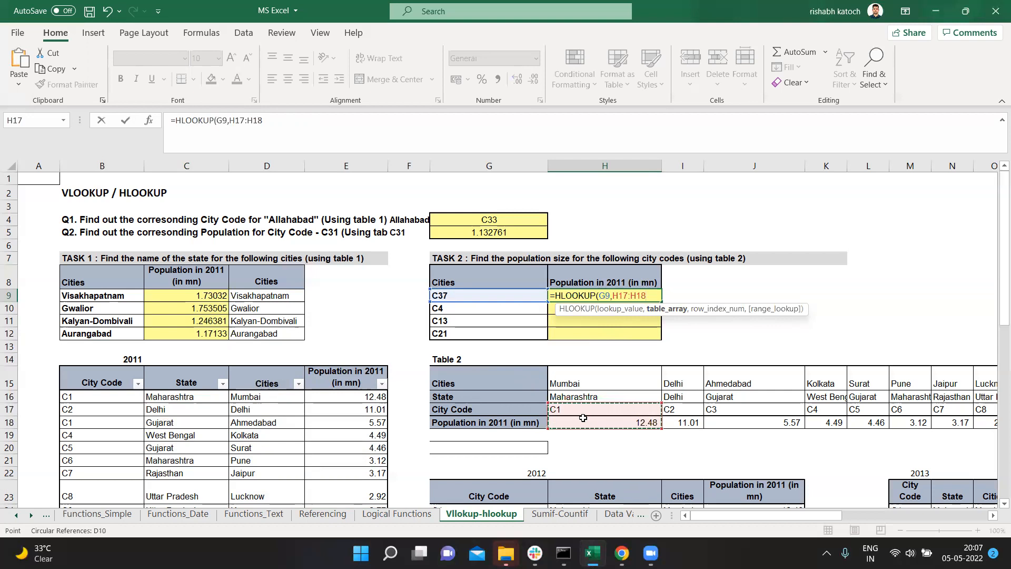
{"action": "key", "text": "ctrl+shift+Right"}
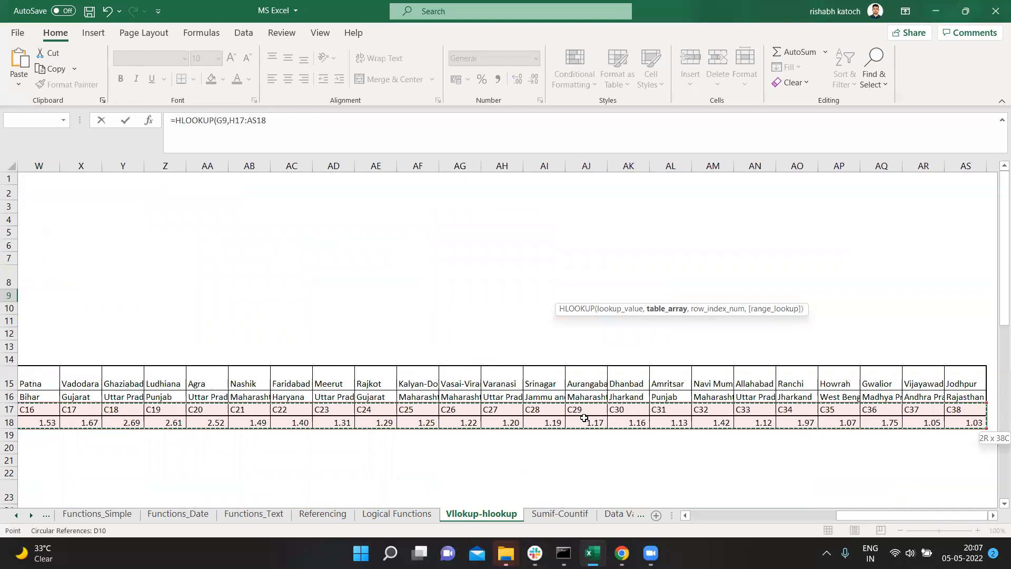
{"action": "key", "text": "F4"}
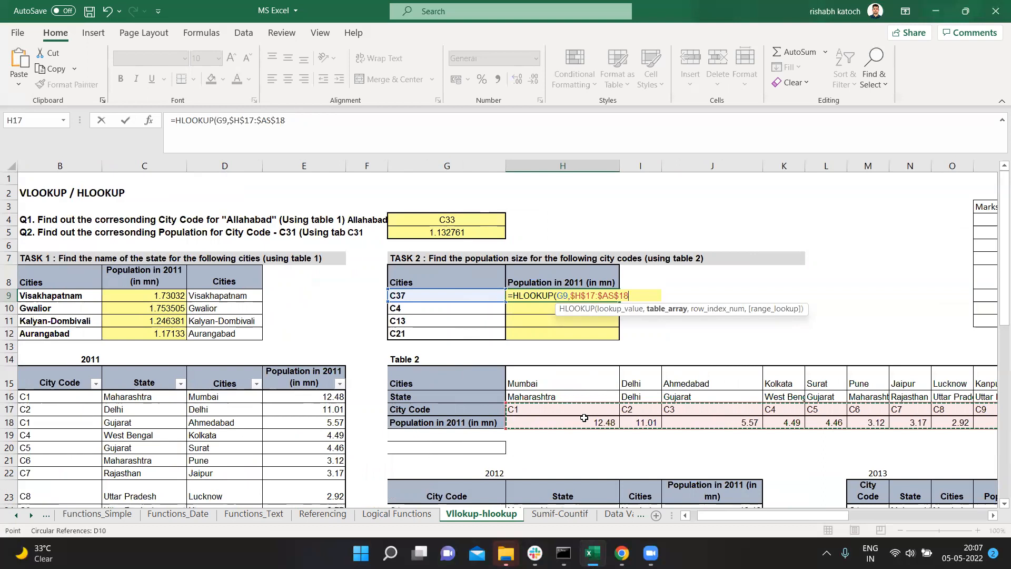
Step: Complete the HLOOKUP in H9 with row index 2 and an exact match (FALSE), and fill it down through H12
{"action": "type", "text": ","}
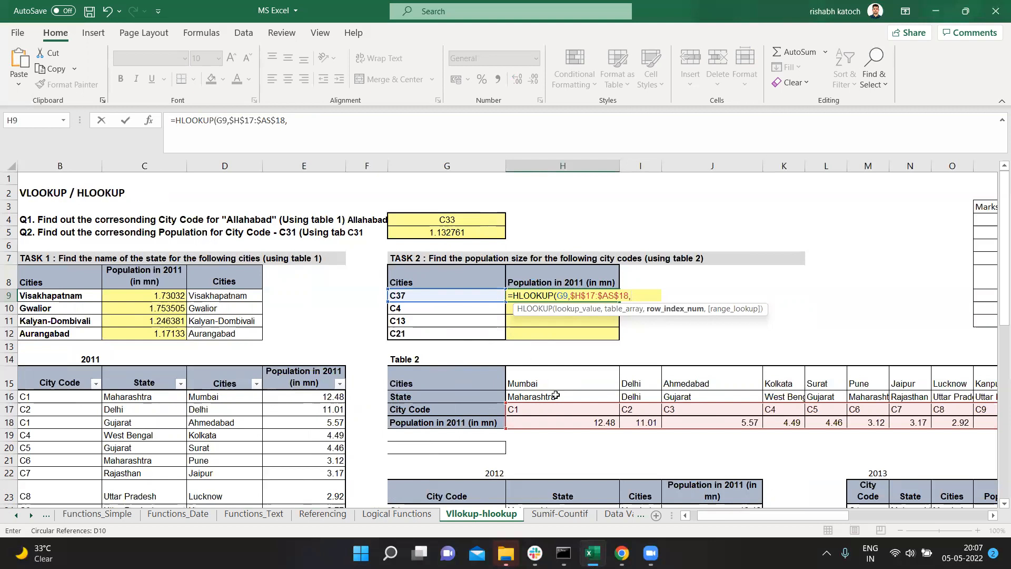
{"action": "type", "text": "2"}
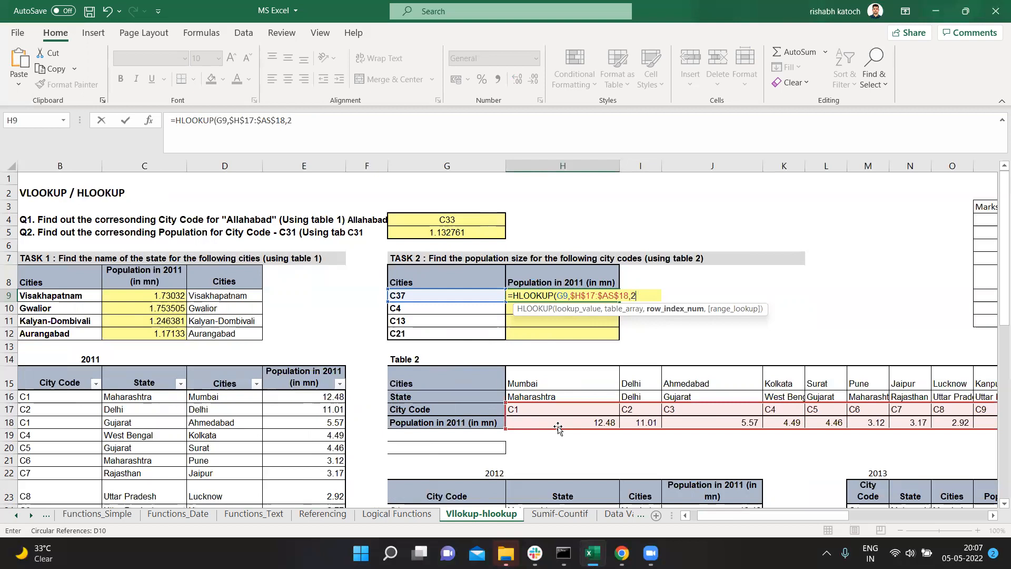
{"action": "type", "text": ","}
{"action": "key", "text": "Down"}
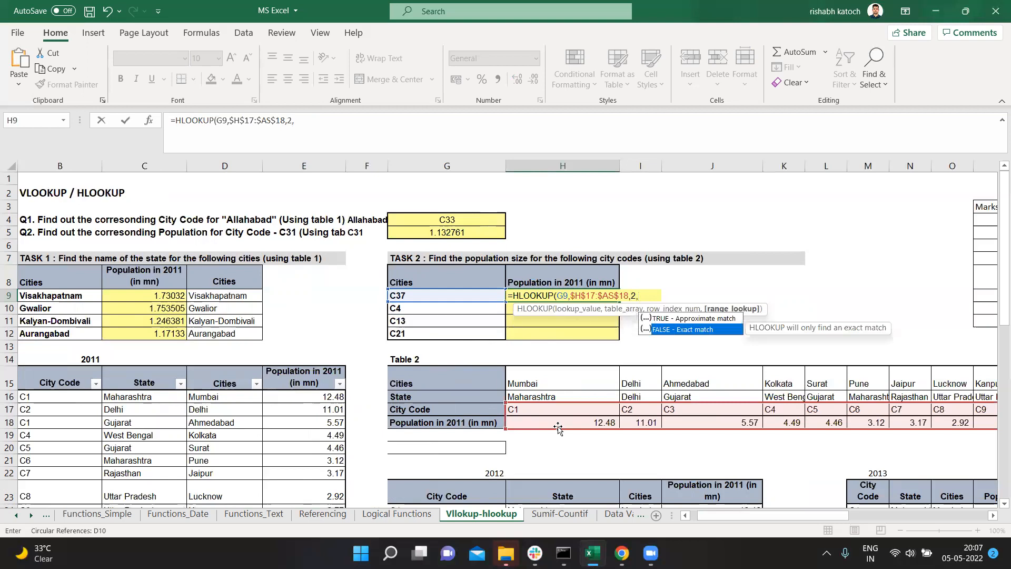
{"action": "key", "text": "Tab"}
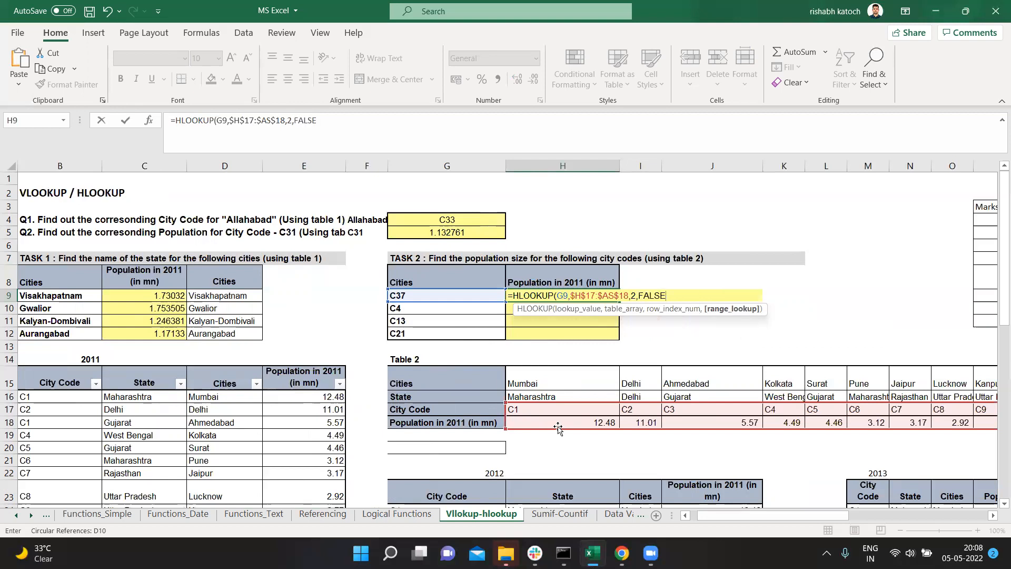
{"action": "type", "text": ")"}
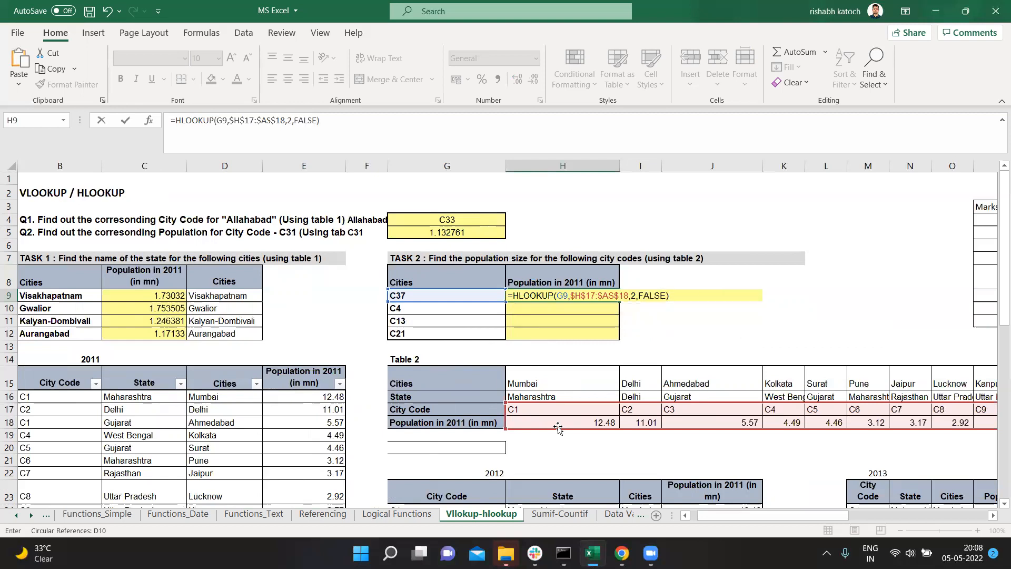
{"action": "key", "text": "Return"}
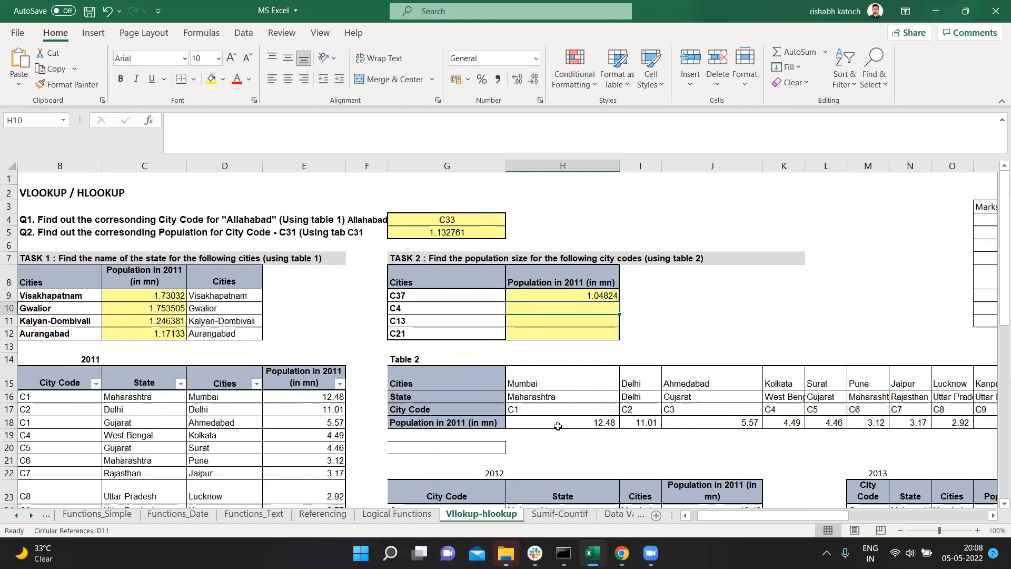
{"action": "left_click", "coordinate": [593, 295]}
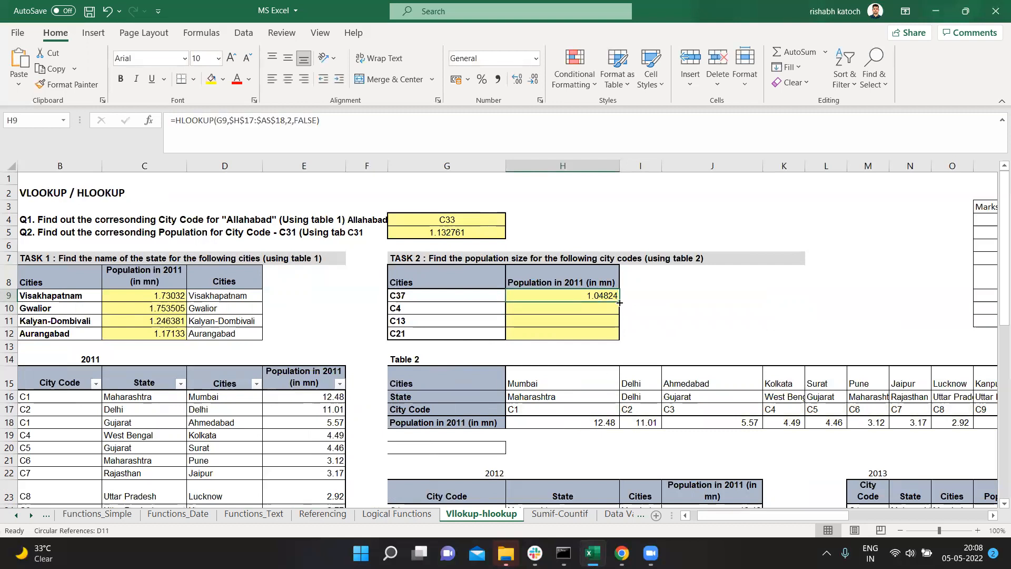
{"action": "double_click", "coordinate": [619, 301]}
Step: Check the H10 result for city code C4 against the full population value in Table 2's cell K18
{"action": "left_click", "coordinate": [609, 310]}
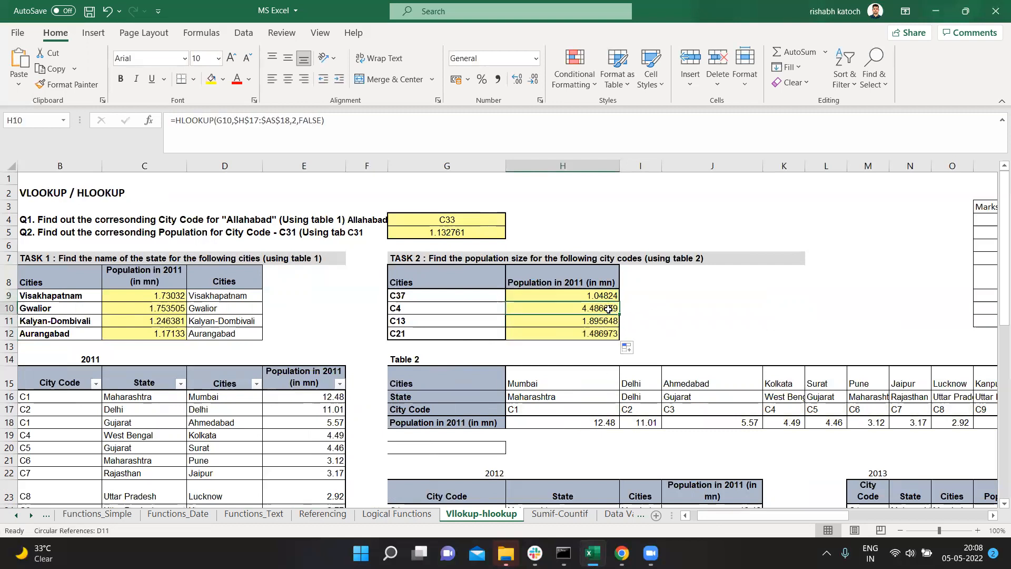
{"action": "left_click", "coordinate": [784, 424]}
{"action": "left_click_drag", "start_coordinate": [237, 130], "coordinate": [116, 118]}
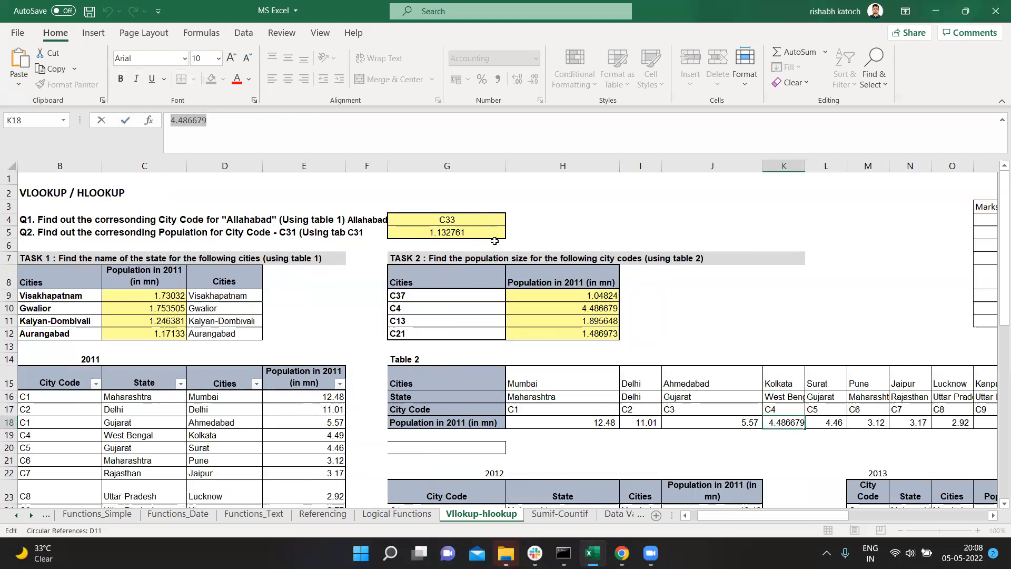
{"action": "left_click", "coordinate": [668, 309]}
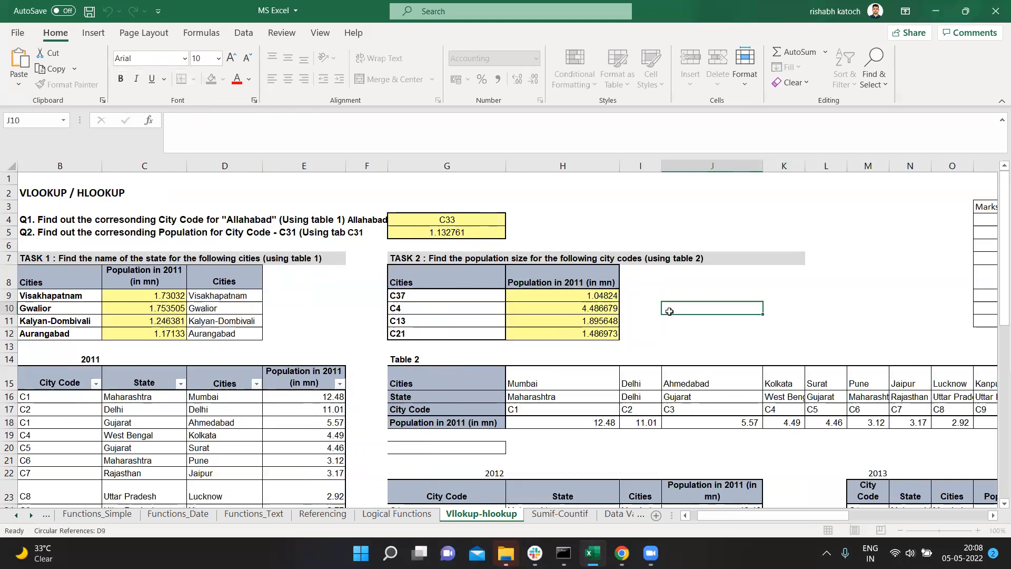
Step: Check the H12 result for city code C21 against the full population value in Table 2's cell AB18
{"action": "left_click", "coordinate": [540, 333]}
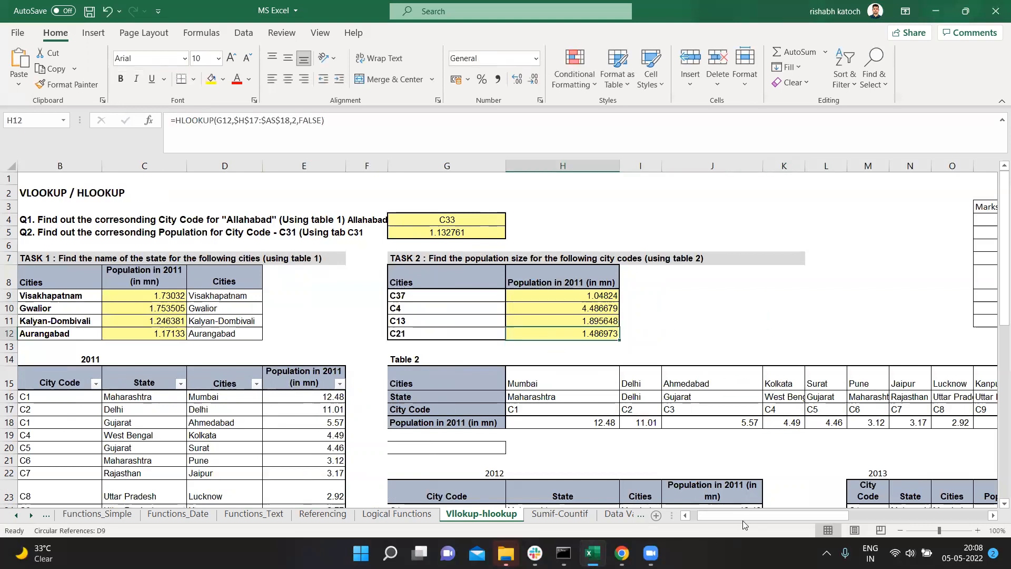
{"action": "left_click_drag", "start_coordinate": [743, 520], "coordinate": [803, 517]}
{"action": "left_click", "coordinate": [838, 422]}
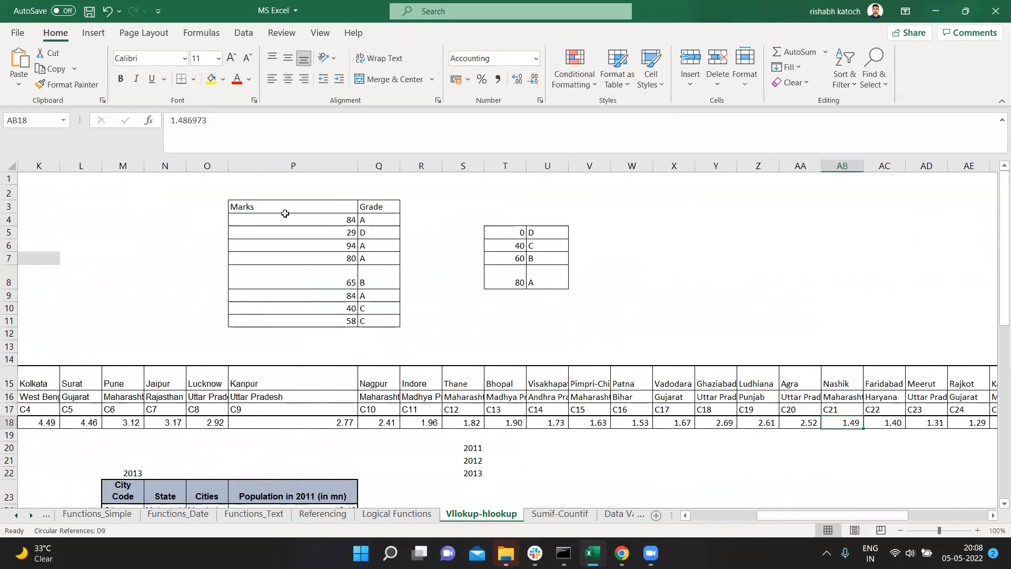
{"action": "left_click_drag", "start_coordinate": [208, 120], "coordinate": [77, 126]}
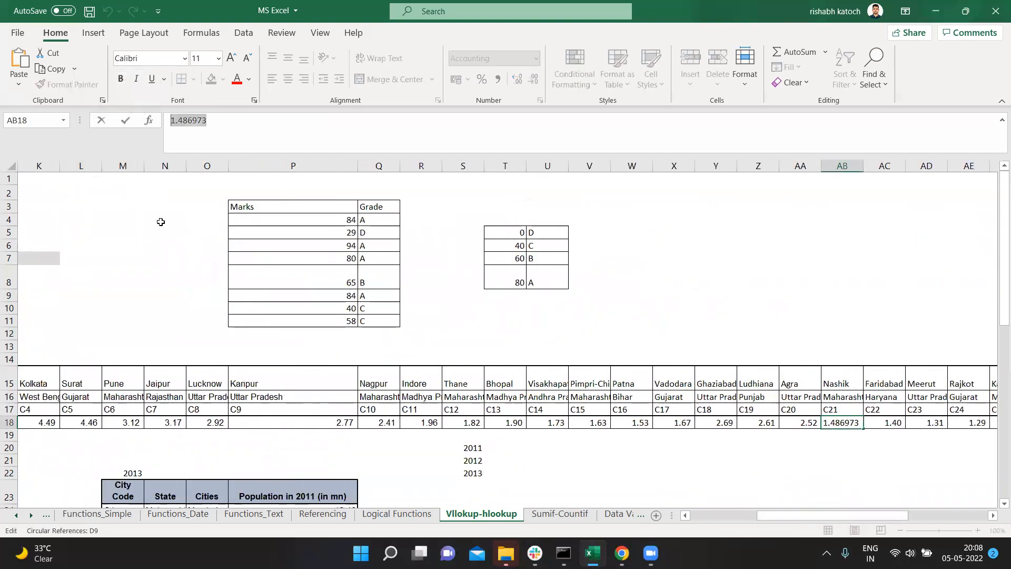
{"action": "left_click_drag", "start_coordinate": [858, 516], "coordinate": [731, 515]}
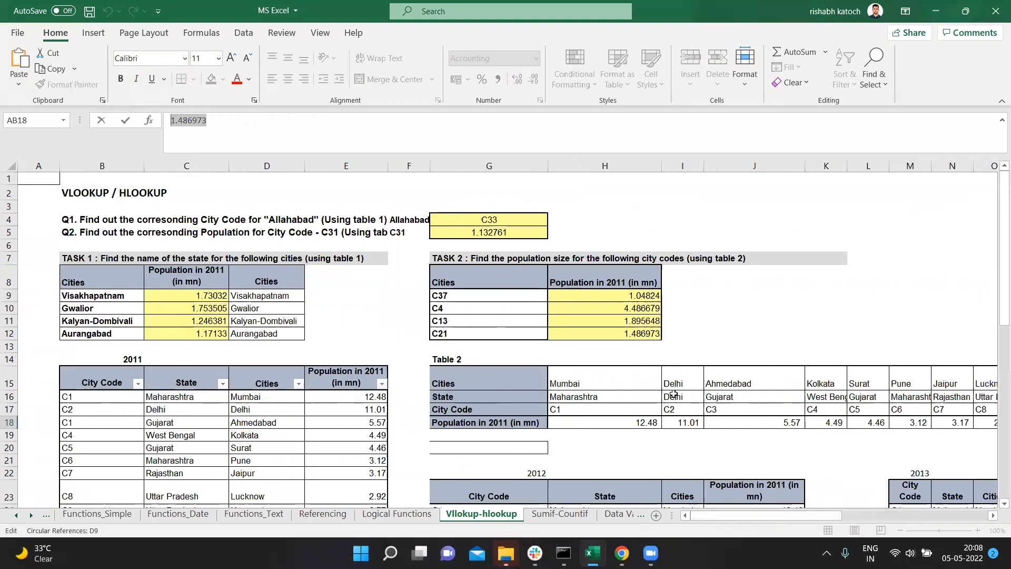
{"action": "left_click", "coordinate": [617, 336]}
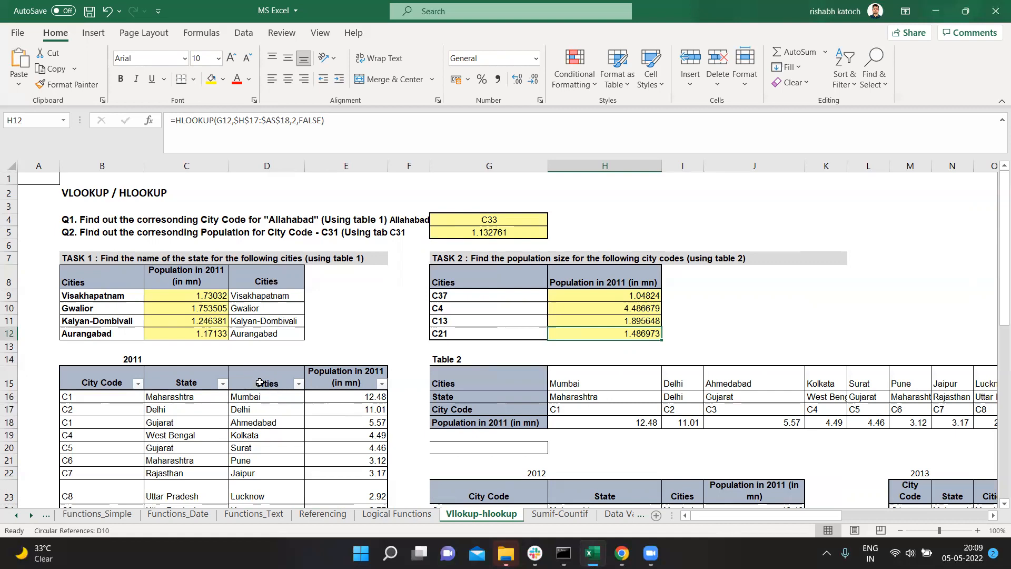
Step: Compare the vertical Cities and Population columns of the 2011 table with the horizontal City Code and Population rows of Table 2
{"action": "left_click_drag", "start_coordinate": [260, 383], "coordinate": [263, 435]}
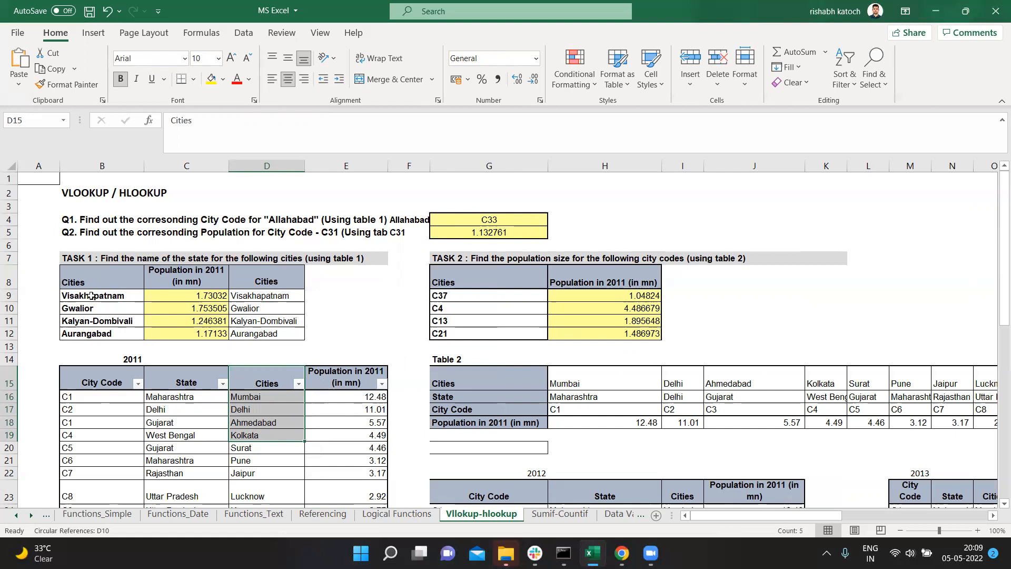
{"action": "left_click_drag", "start_coordinate": [257, 377], "coordinate": [321, 391]}
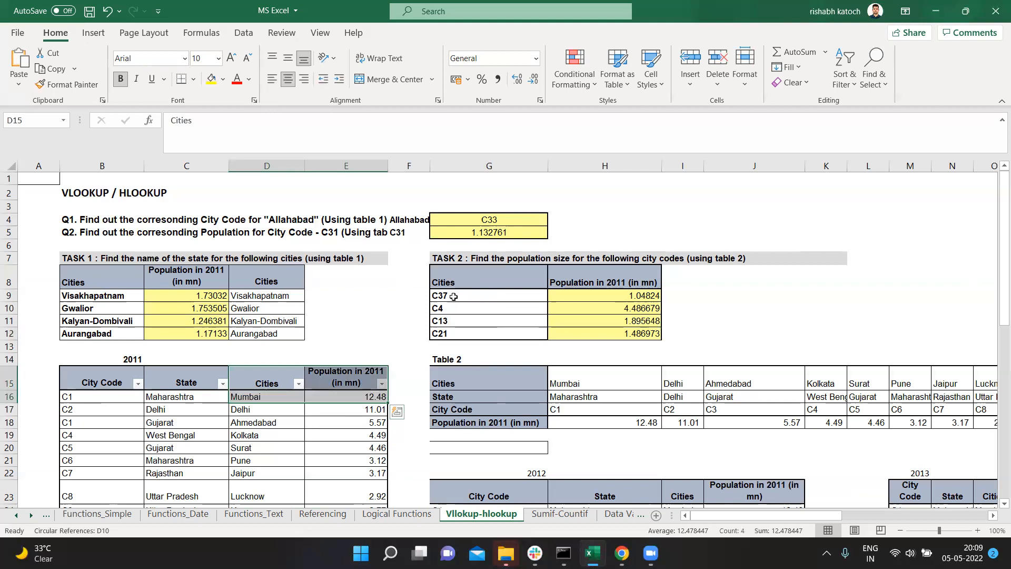
{"action": "left_click", "coordinate": [589, 408]}
{"action": "left_click_drag", "start_coordinate": [591, 414], "coordinate": [589, 422]}
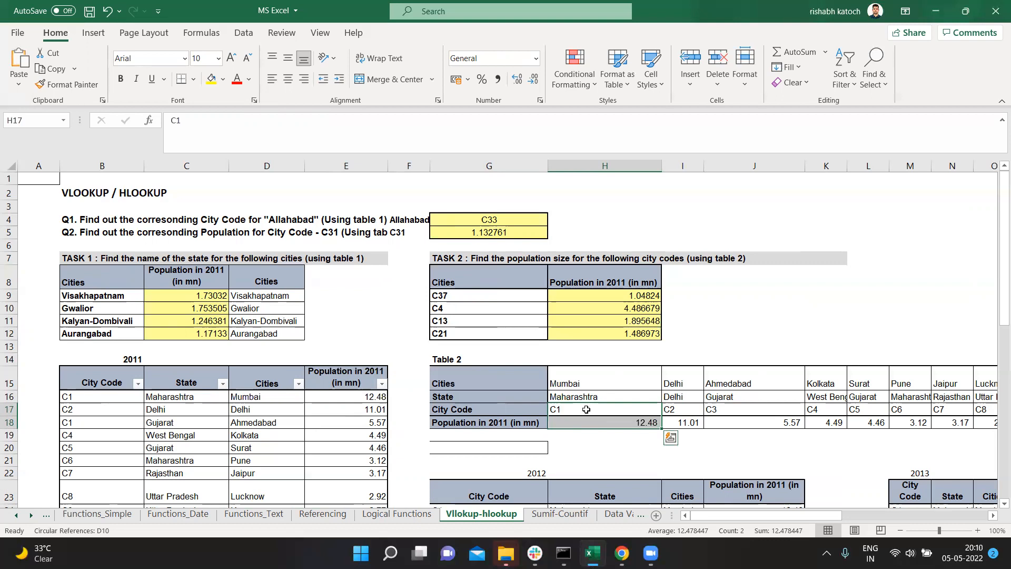
Step: Look over the 2012 table and the formulas answering Q1 and Q2 in cells G4 and G5
{"action": "scroll", "coordinate": [586, 409], "scroll_direction": "down", "scroll_amount": 4}
{"action": "mouse_move", "coordinate": [773, 519]}
{"action": "left_mouse_down"}
{"action": "mouse_move", "coordinate": [835, 519]}
{"action": "mouse_move", "coordinate": [773, 519]}
{"action": "left_mouse_up"}
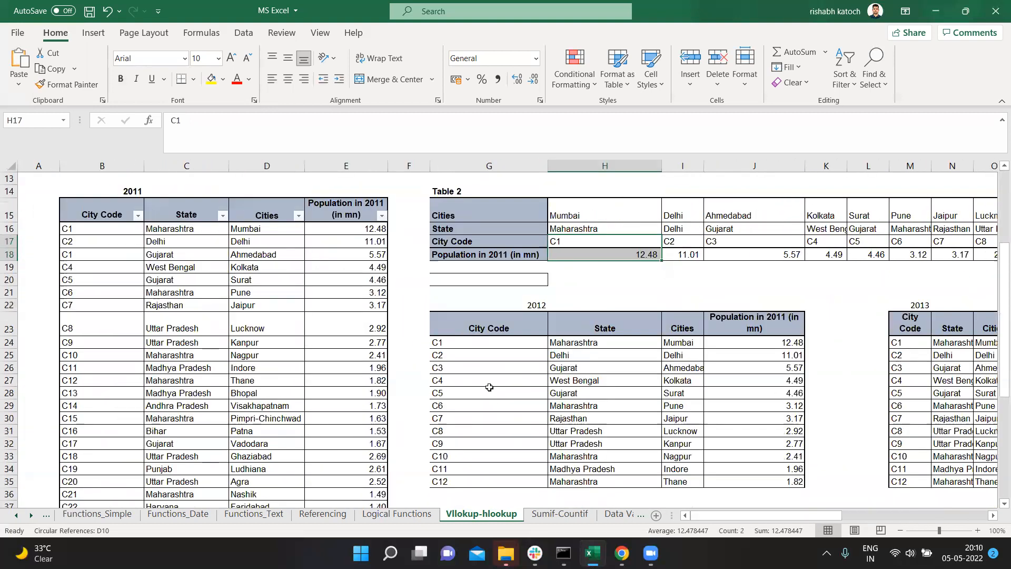
{"action": "scroll", "coordinate": [325, 333], "scroll_direction": "up", "scroll_amount": 4}
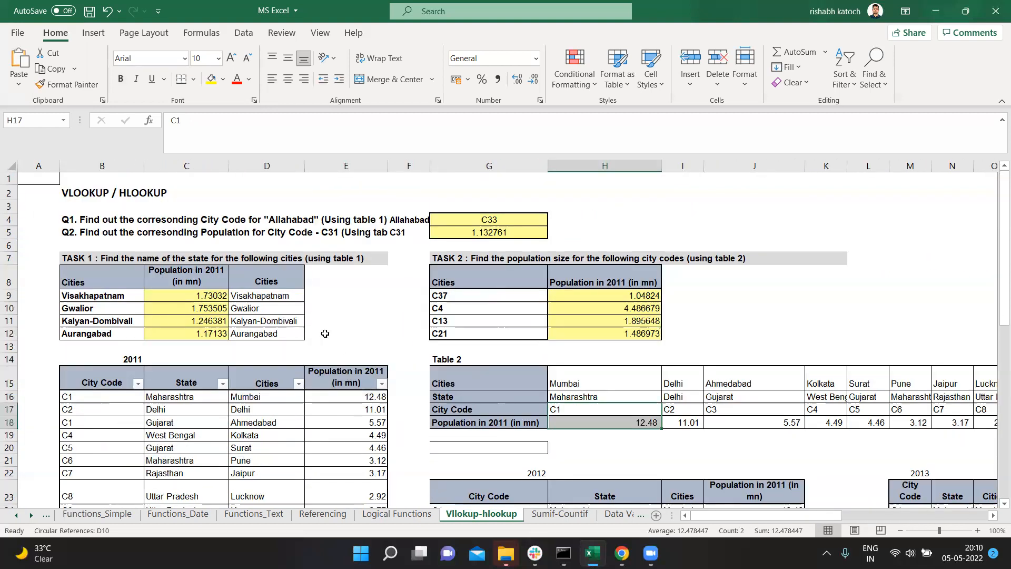
{"action": "left_click", "coordinate": [451, 224]}
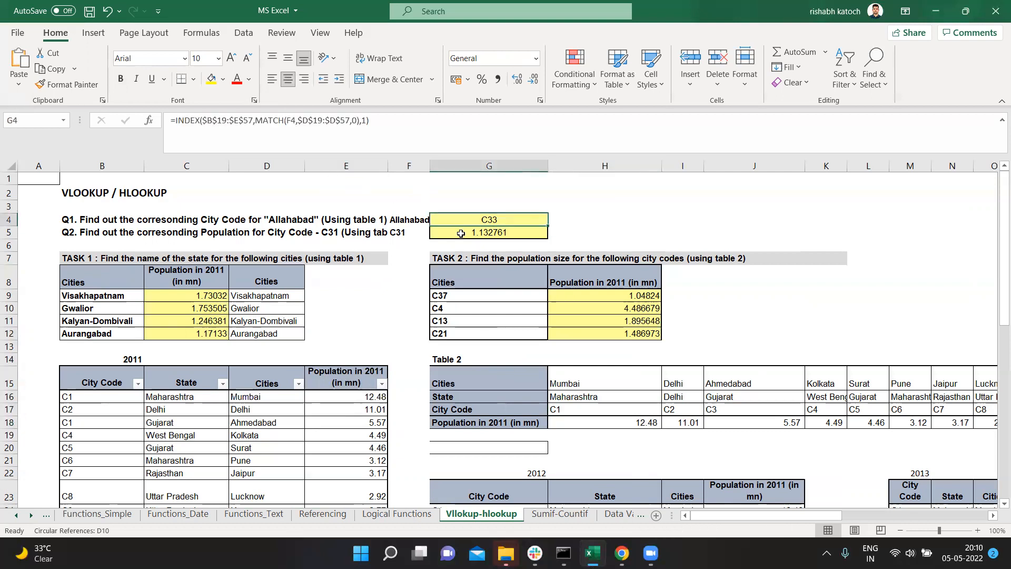
{"action": "left_click", "coordinate": [461, 234]}
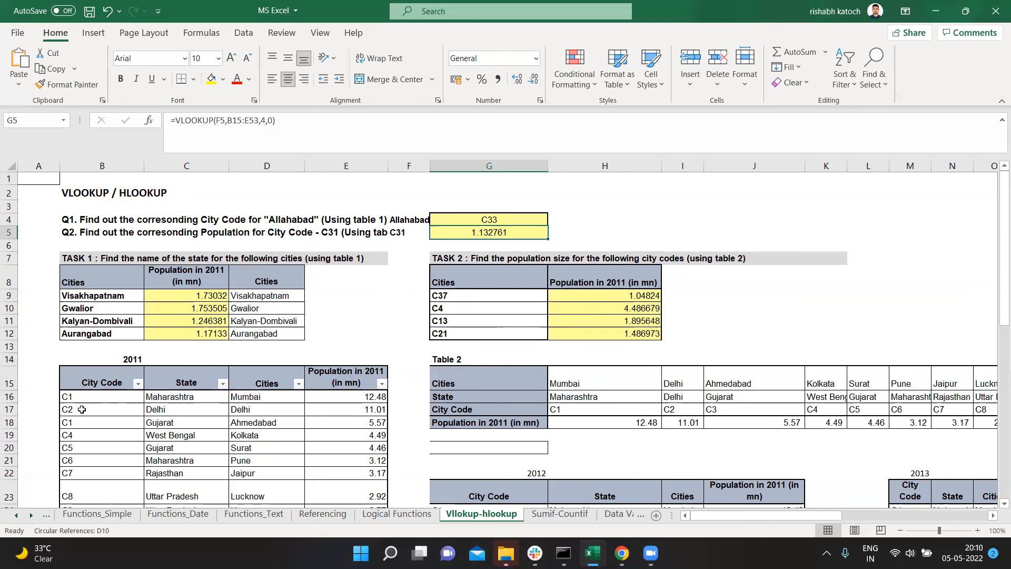
Step: Copy city code C7 from the 2011 table into the empty cell J8 beside Task 2
{"action": "scroll", "coordinate": [81, 390], "scroll_direction": "down", "scroll_amount": 1}
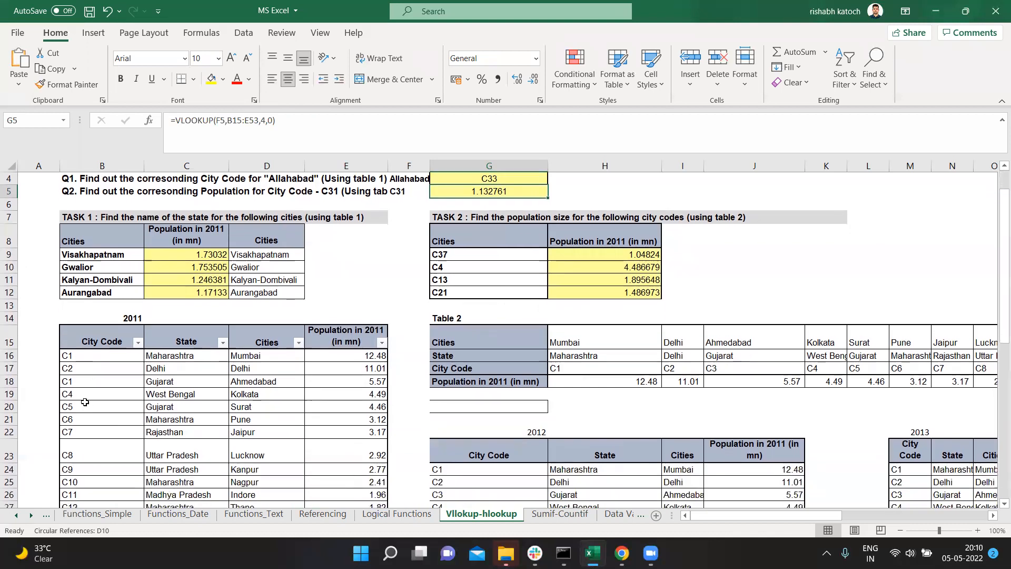
{"action": "left_click", "coordinate": [84, 431]}
{"action": "key", "text": "ctrl+c"}
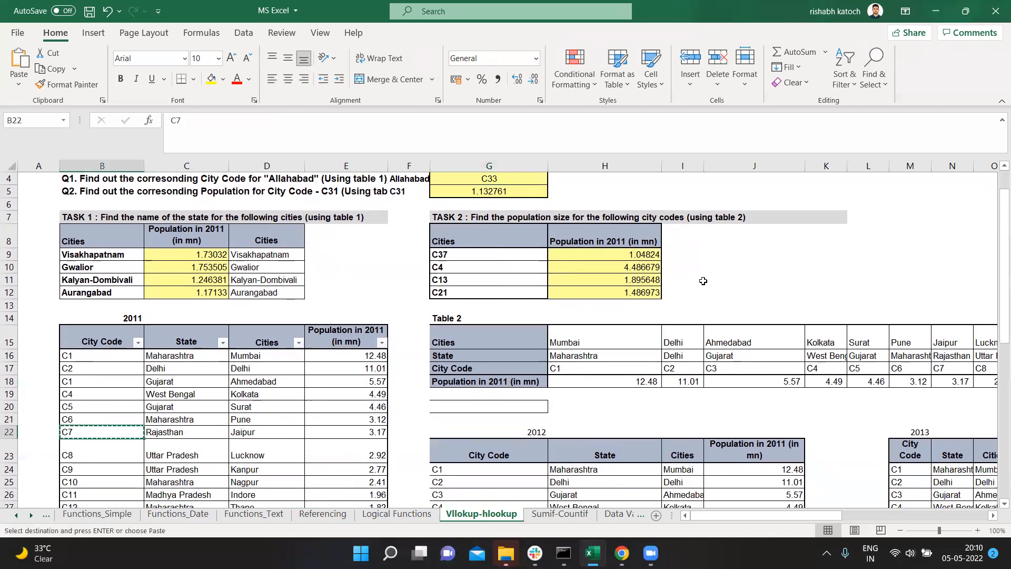
{"action": "left_click", "coordinate": [770, 241]}
{"action": "key", "text": "ctrl+v"}
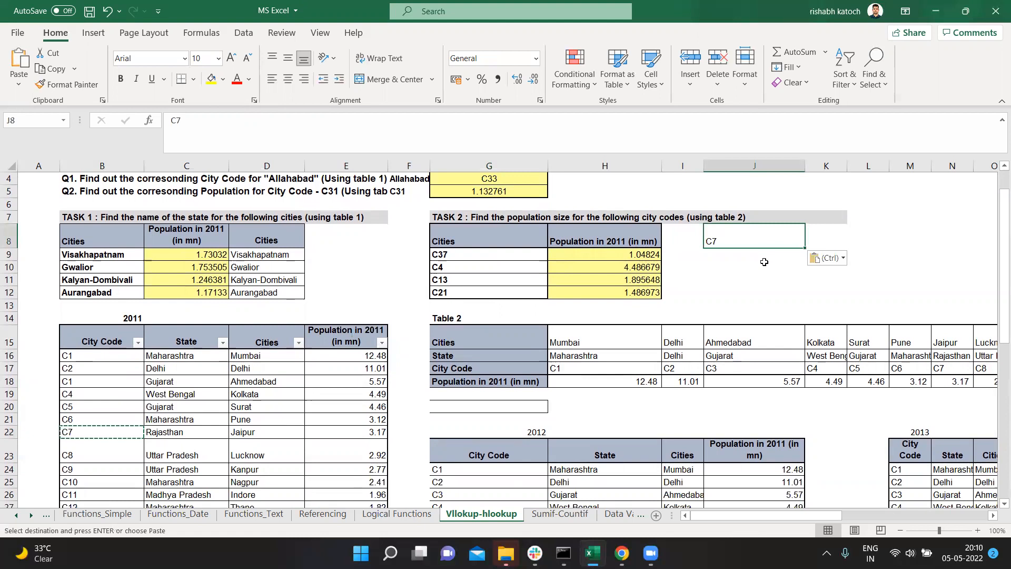
Step: Copy the Cities and Population in 2011 (in mn) headers from the 2011 table into K7:L7
{"action": "left_click", "coordinate": [822, 242]}
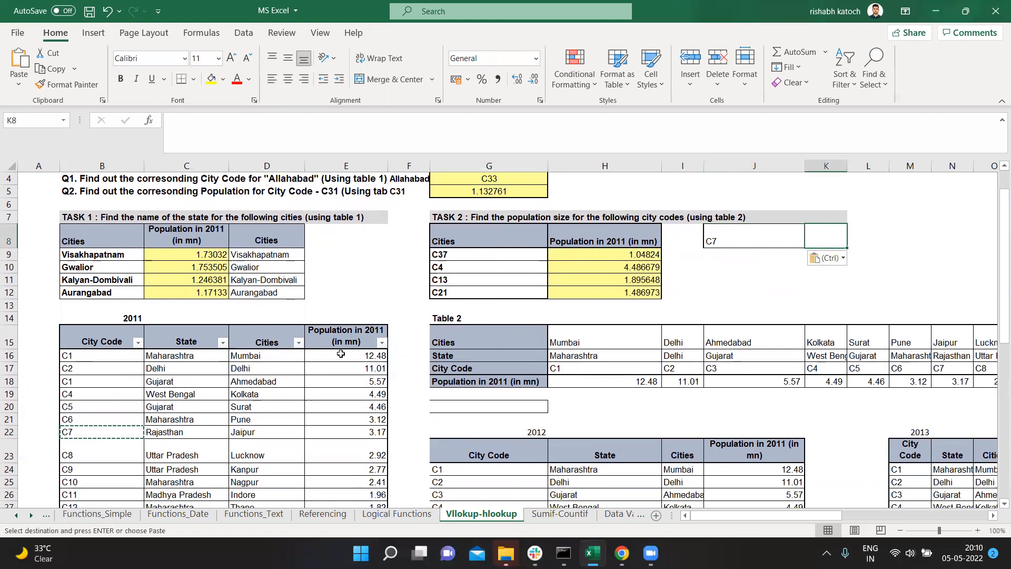
{"action": "left_click", "coordinate": [260, 342]}
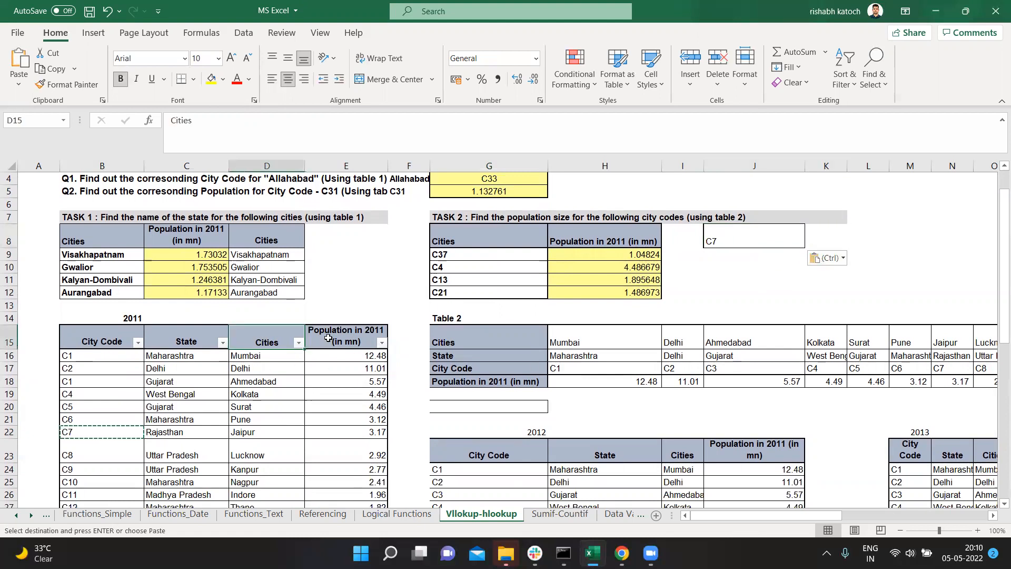
{"action": "left_click_drag", "start_coordinate": [338, 338], "coordinate": [263, 341]}
{"action": "key", "text": "ctrl+c"}
{"action": "left_click", "coordinate": [843, 217]}
{"action": "key", "text": "ctrl+v"}
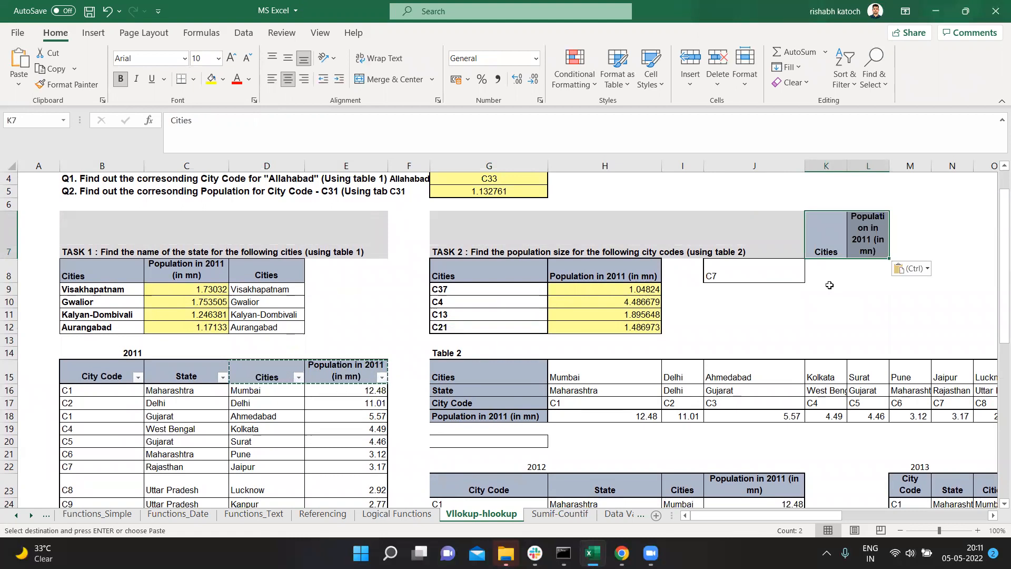
Step: Start a VLOOKUP in K8 with J8 as the lookup value and the absolute range $B$15:$E$53 as the table array
{"action": "left_click", "coordinate": [821, 270]}
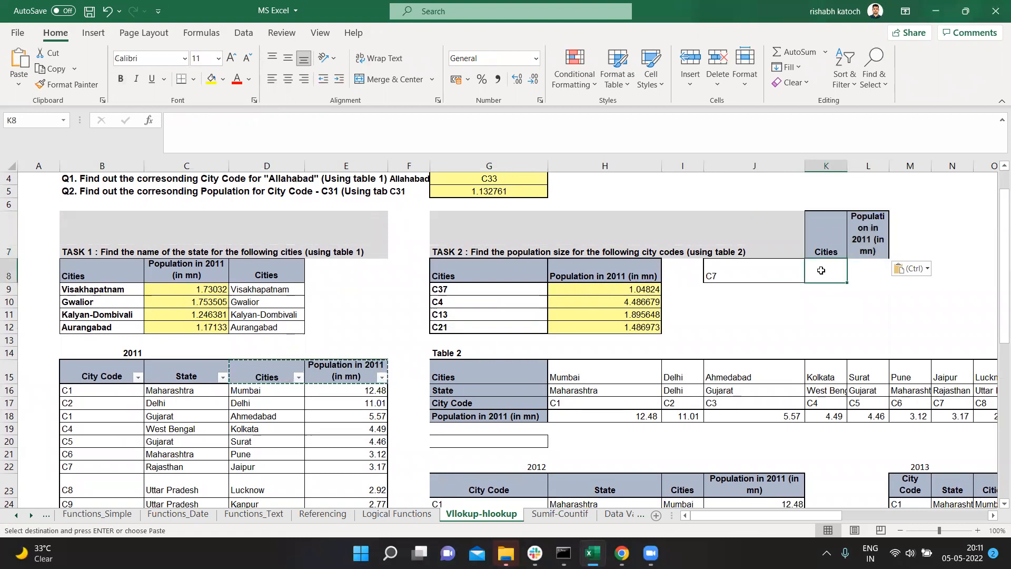
{"action": "type", "text": "=VLOOKUP("}
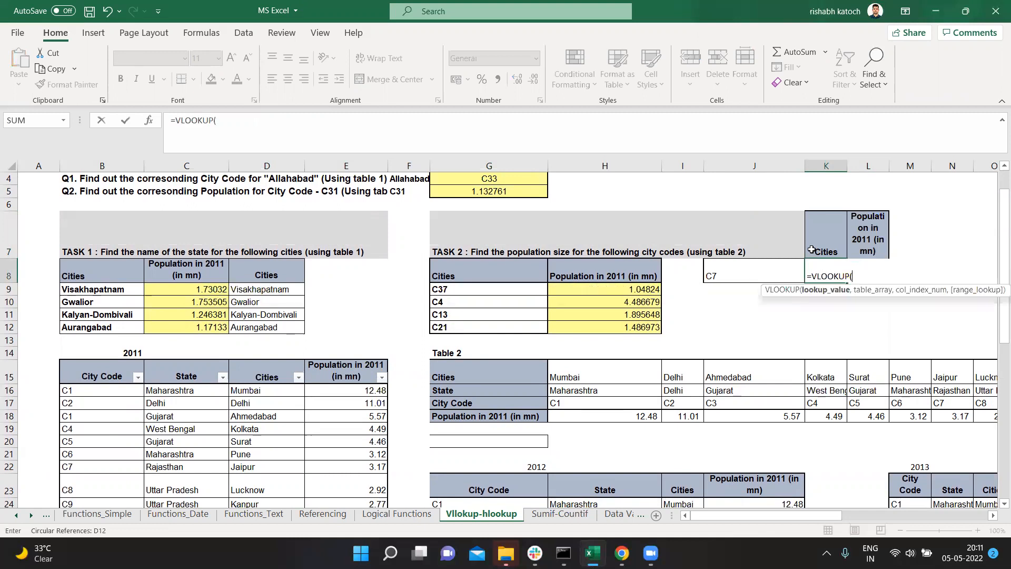
{"action": "left_click", "coordinate": [722, 271]}
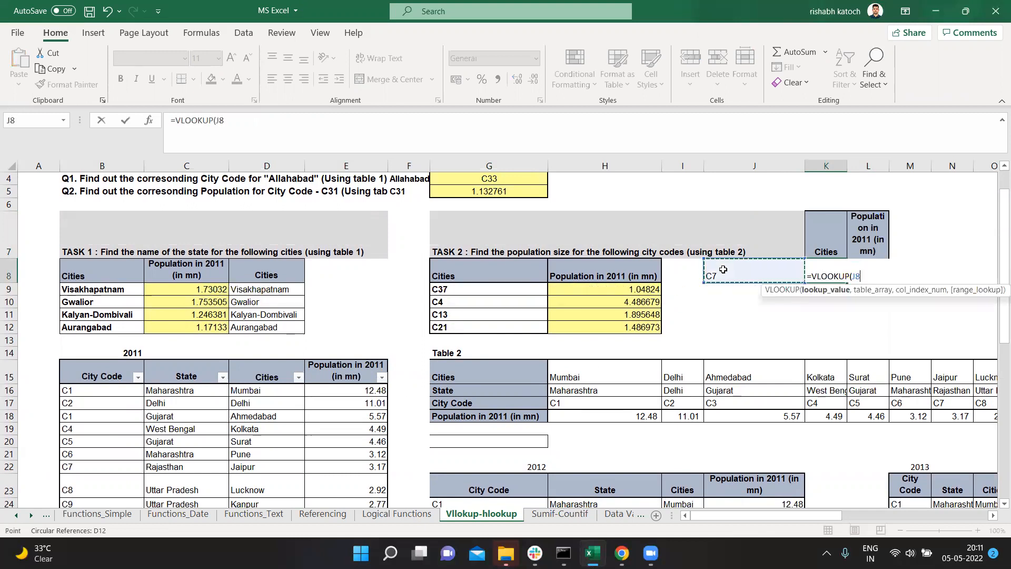
{"action": "type", "text": ","}
{"action": "left_click", "coordinate": [126, 376]}
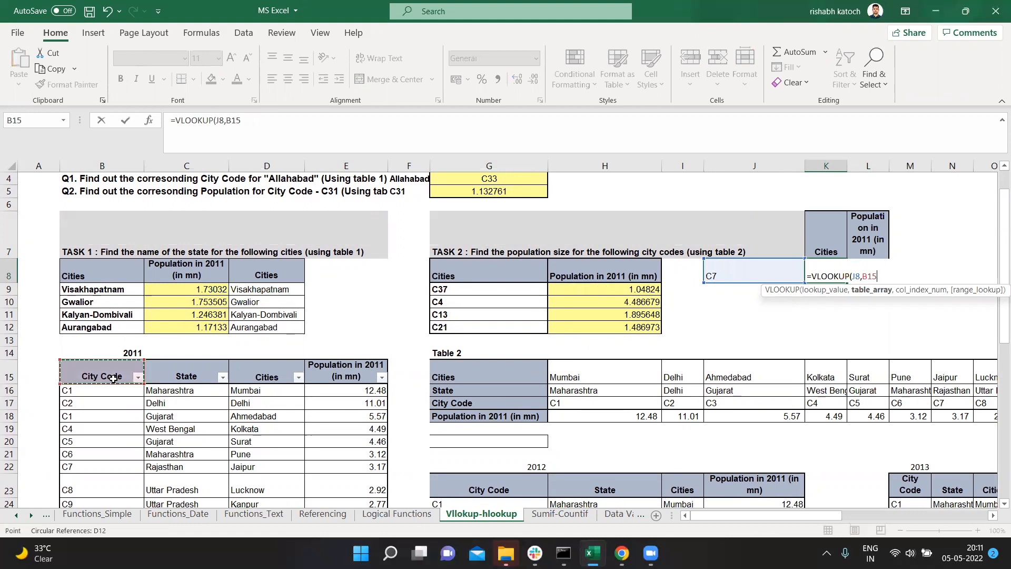
{"action": "key", "text": "shift+Right"}
{"action": "key", "text": "shift+Right"}
{"action": "key", "text": "shift+Right"}
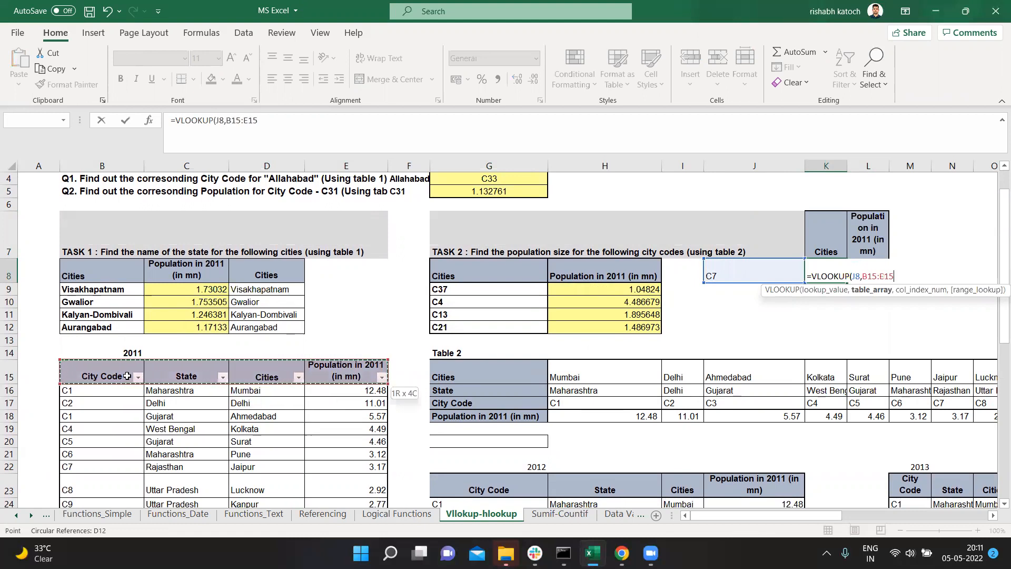
{"action": "key", "text": "ctrl+shift+Down"}
{"action": "scroll", "coordinate": [127, 376], "scroll_direction": "up", "scroll_amount": 9}
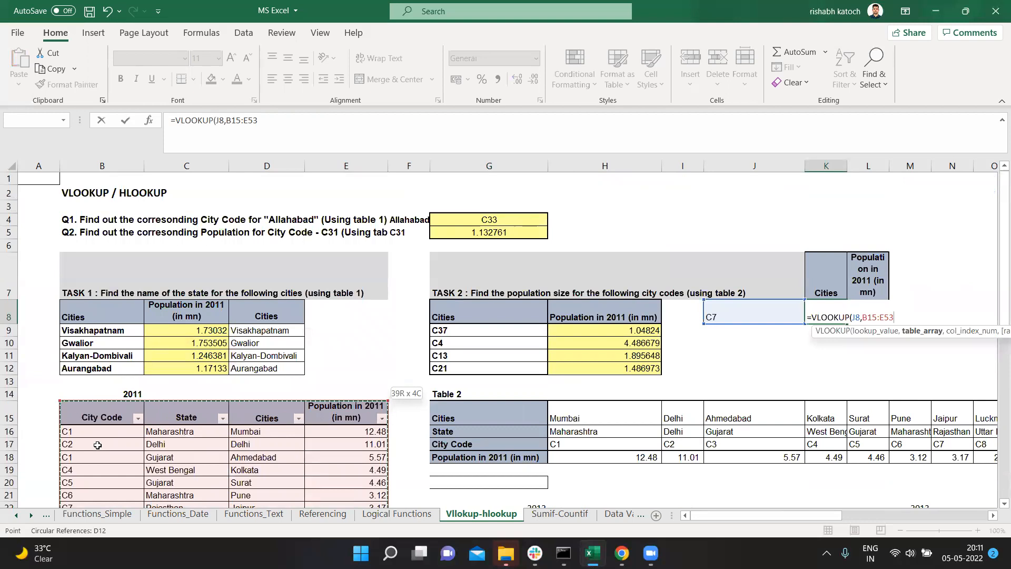
{"action": "key", "text": "F4"}
Step: Complete the K8 VLOOKUP with column index 3 and an exact match (FALSE)
{"action": "type", "text": ","}
{"action": "type", "text": "3,3"}
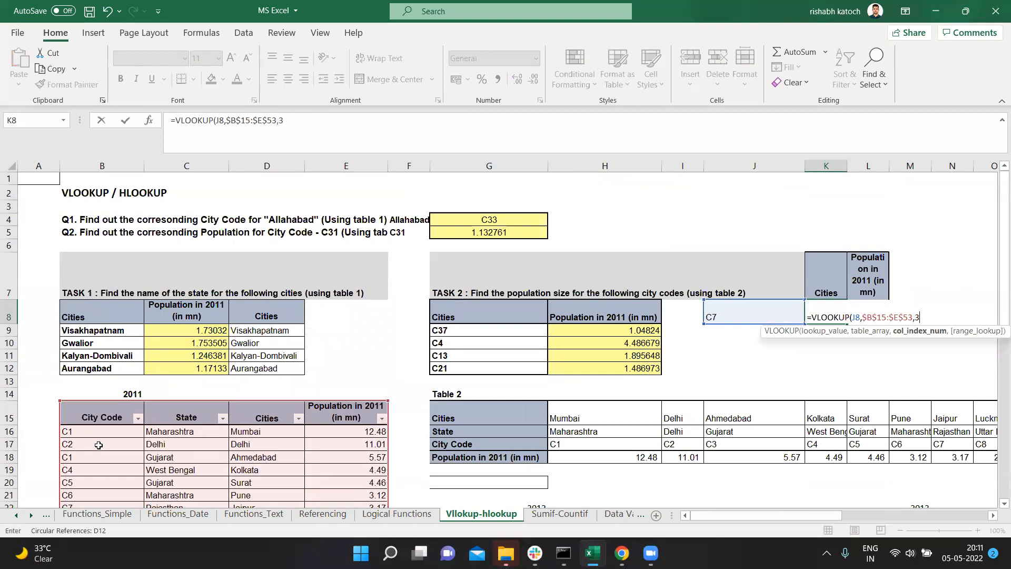
{"action": "key", "text": "Down"}
{"action": "key", "text": "Tab"}
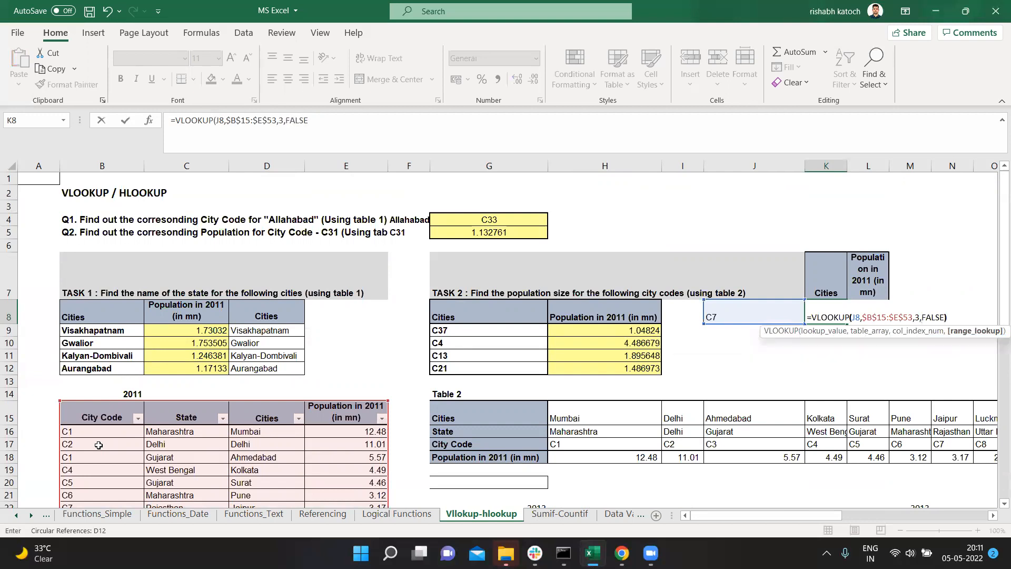
{"action": "key", "text": "Return"}
Step: Reuse the K8 formula in L8 with column index 4, giving =VLOOKUP(J8,$B$15:$E$53,4,FALSE)
{"action": "key", "text": "Up"}
{"action": "key", "text": "Right"}
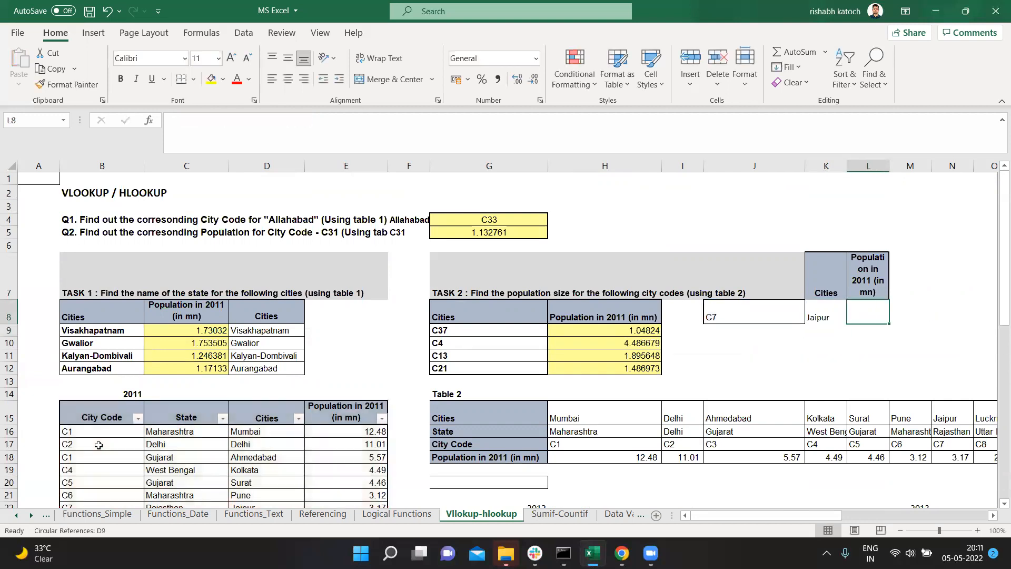
{"action": "left_click", "coordinate": [826, 317]}
{"action": "key", "text": "F2"}
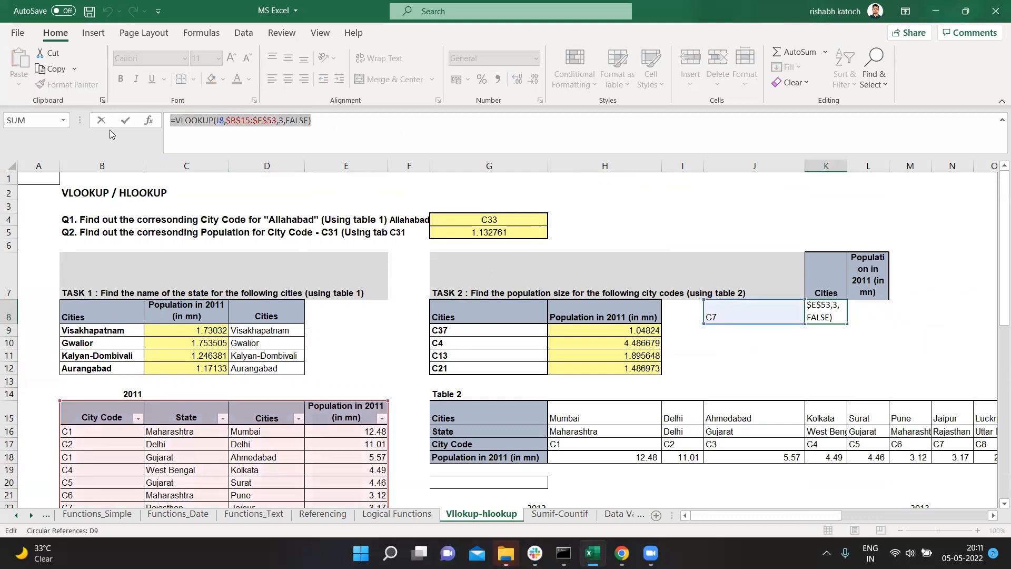
{"action": "key", "text": "Escape"}
{"action": "key", "text": "Right"}
{"action": "left_click", "coordinate": [326, 129]}
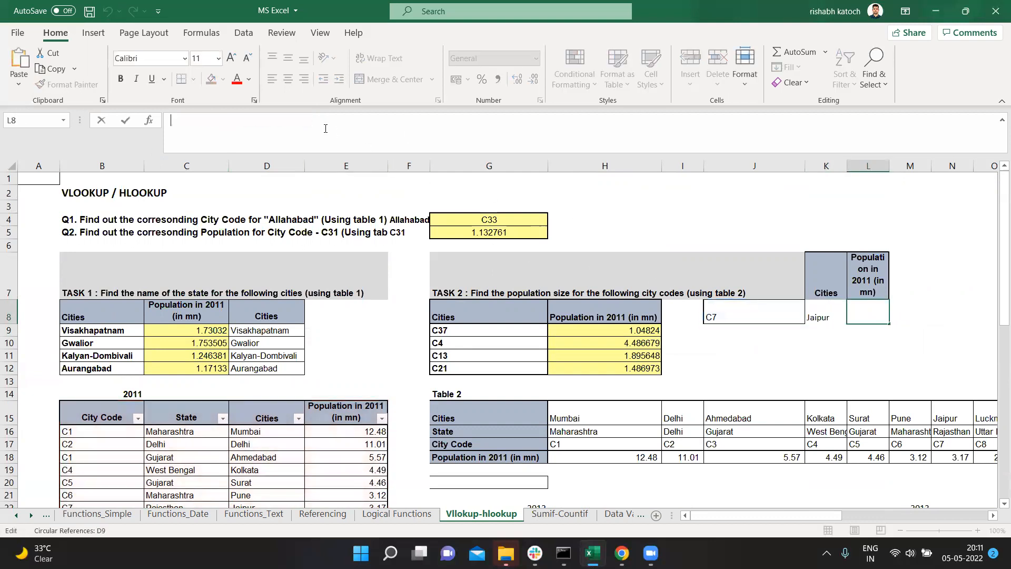
{"action": "key", "text": "ctrl+v"}
{"action": "left_click", "coordinate": [283, 121]}
{"action": "key", "text": "BackSpace"}
{"action": "type", "text": "4"}
{"action": "key", "text": "ctrl+Return"}
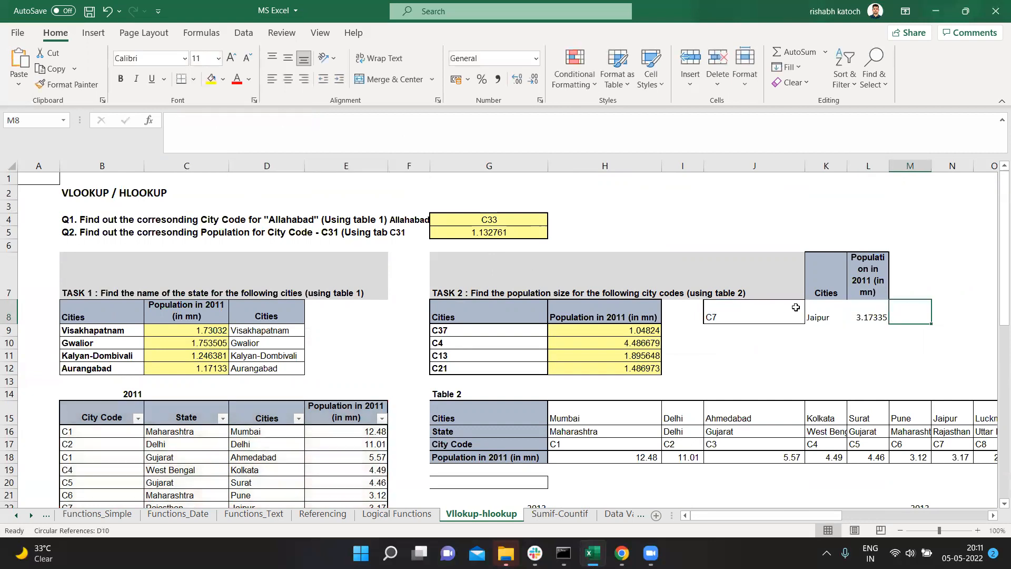
Step: Check the city and population results in K8:L8 against the C7 row of the 2011 table, including the full value in E22
{"action": "left_click_drag", "start_coordinate": [868, 315], "coordinate": [822, 316]}
{"action": "scroll", "coordinate": [562, 367], "scroll_direction": "down", "scroll_amount": 2}
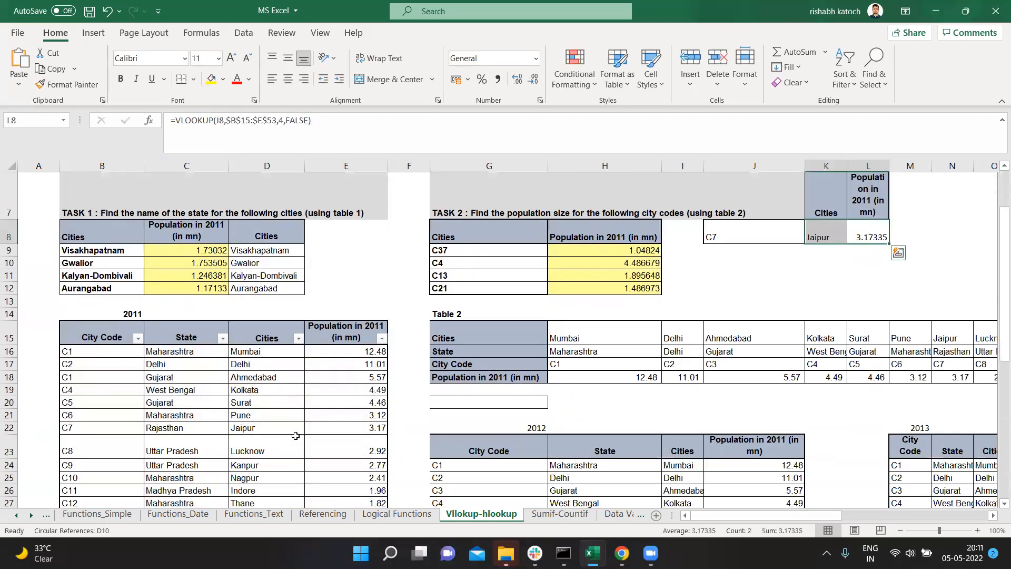
{"action": "left_click", "coordinate": [331, 428]}
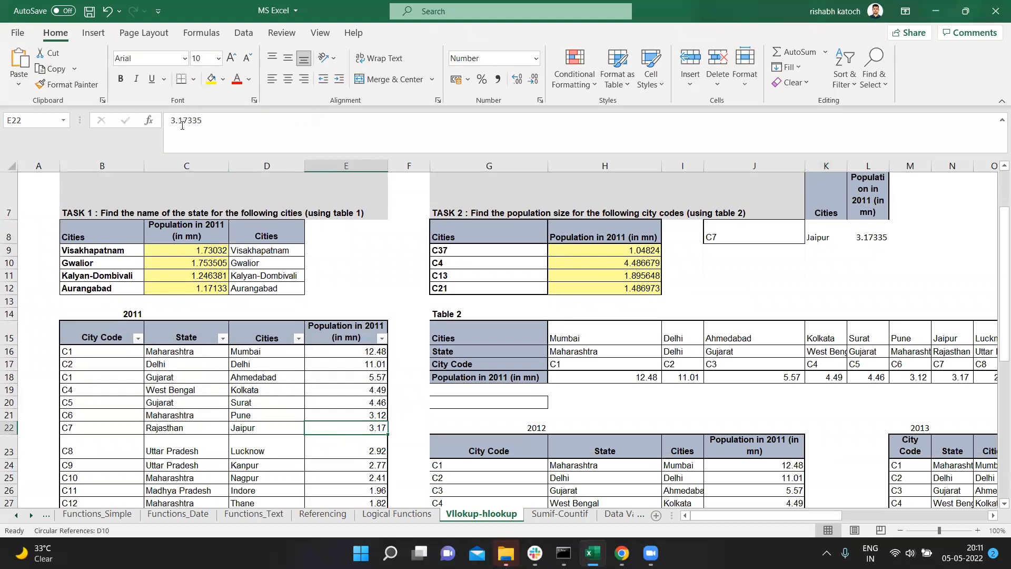
{"action": "scroll", "coordinate": [579, 316], "scroll_direction": "up", "scroll_amount": 2}
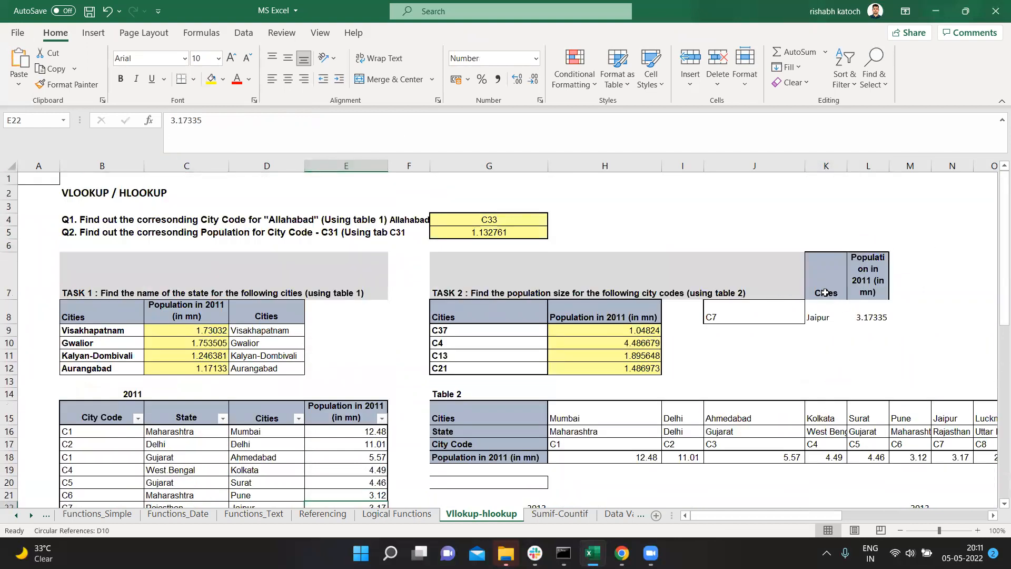
{"action": "left_click", "coordinate": [867, 287]}
{"action": "left_click_drag", "start_coordinate": [841, 305], "coordinate": [819, 316]}
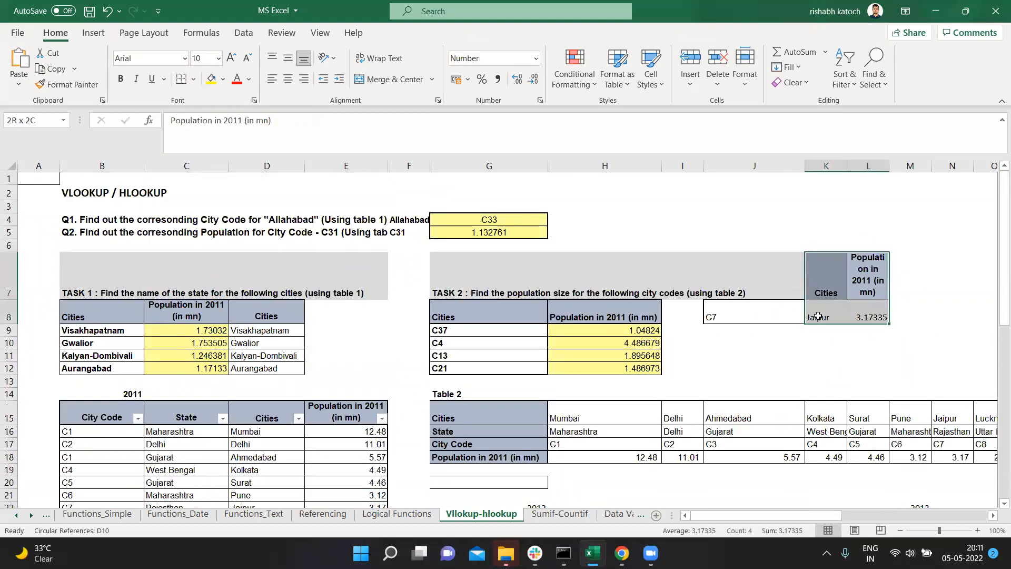
{"action": "left_click_drag", "start_coordinate": [818, 316], "coordinate": [818, 316]}
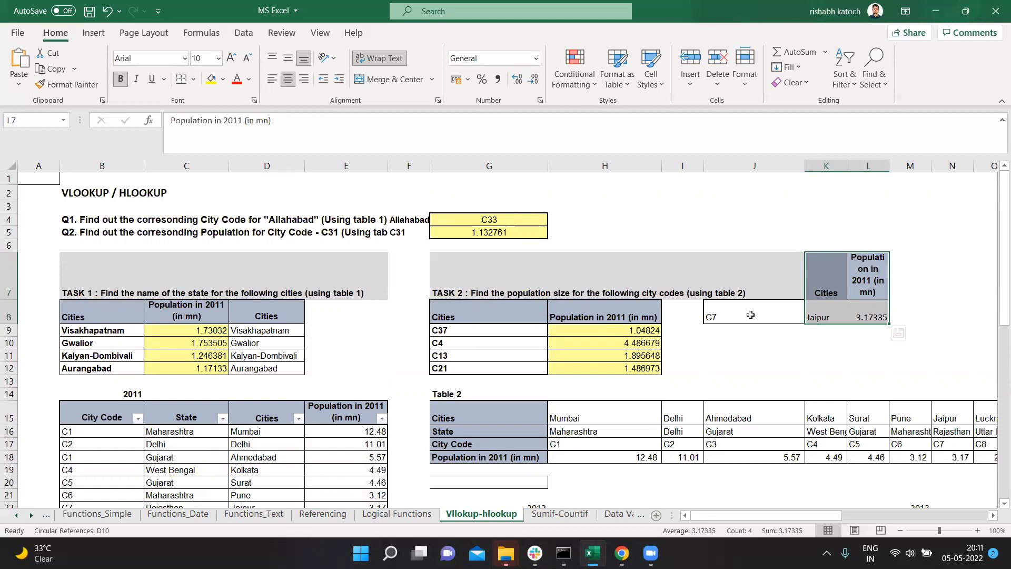
Step: Clear the contents of the example lookup in K7:L8 and the city code in J8
{"action": "key", "text": "ctrl+z"}
{"action": "left_click", "coordinate": [756, 283]}
{"action": "key", "text": "Delete"}
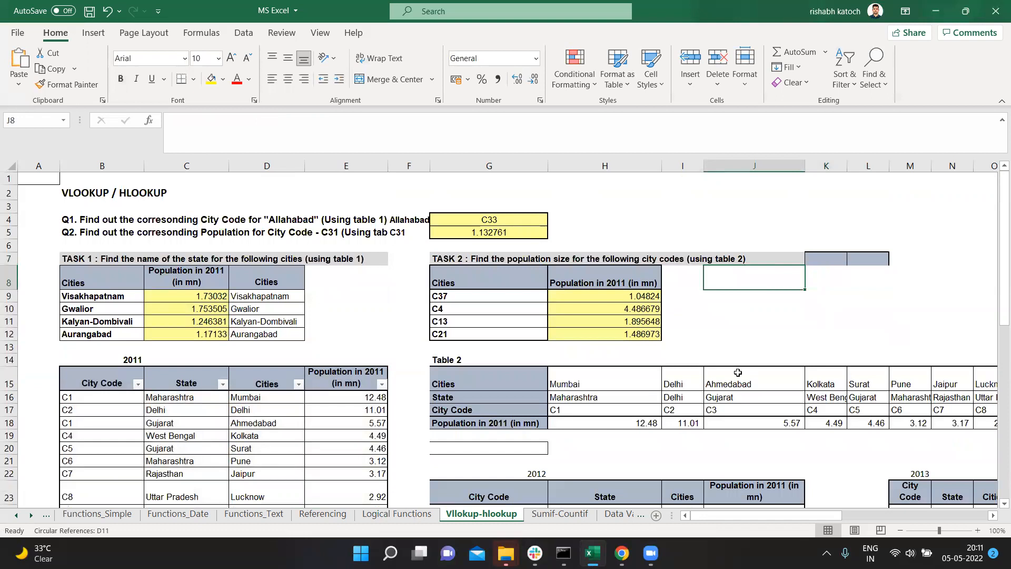
Step: Look at the Sumif-Countif and Data Validation sheets, and return to the Vllokup-hlookup sheet
{"action": "left_click", "coordinate": [568, 514]}
{"action": "scroll", "coordinate": [292, 394], "scroll_direction": "down", "scroll_amount": 2}
{"action": "left_click", "coordinate": [621, 514]}
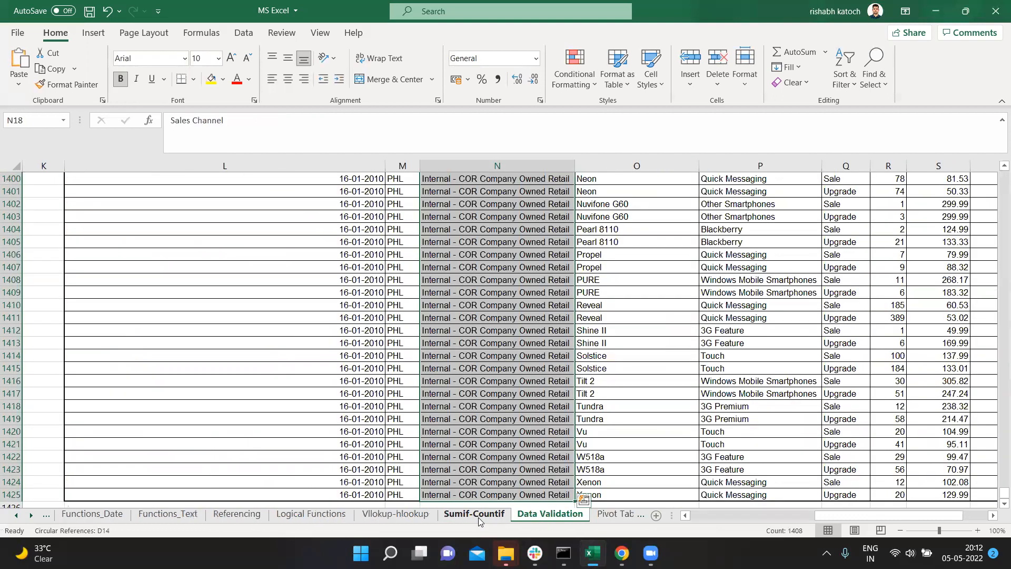
{"action": "left_click", "coordinate": [478, 517]}
{"action": "left_click", "coordinate": [405, 519]}
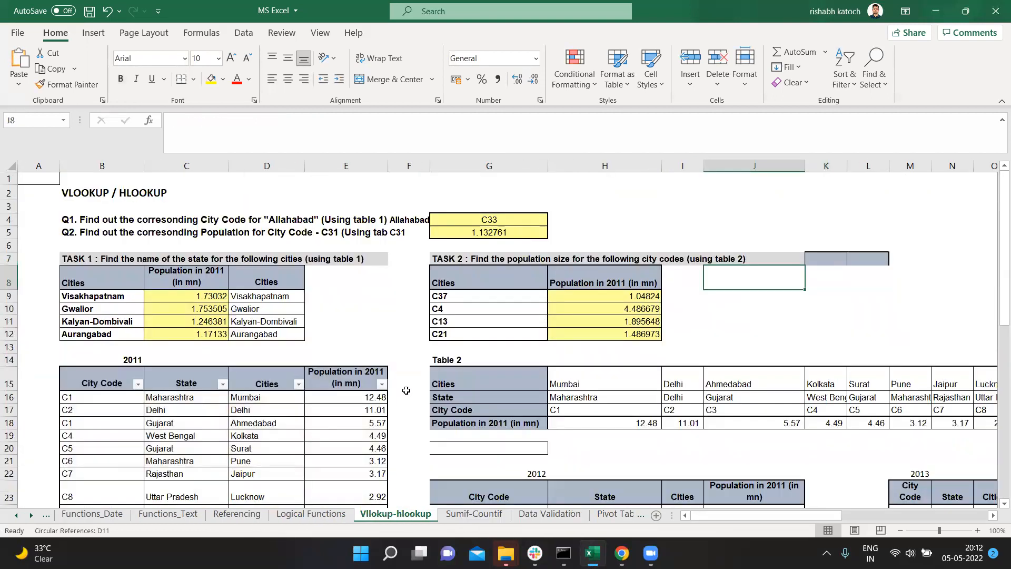